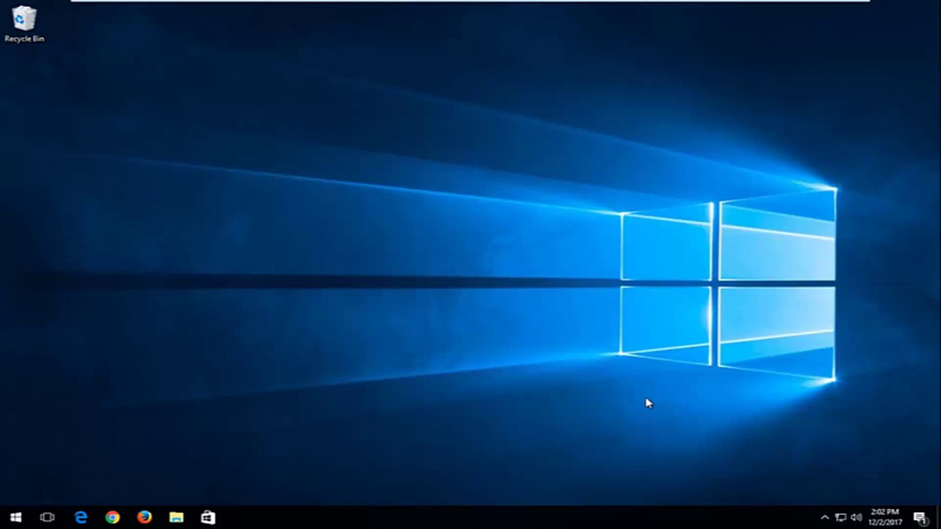
Launch regedit from the Start menu search as administrator, approving the UAC prompt
{"action": "left_click", "coordinate": [15, 518]}
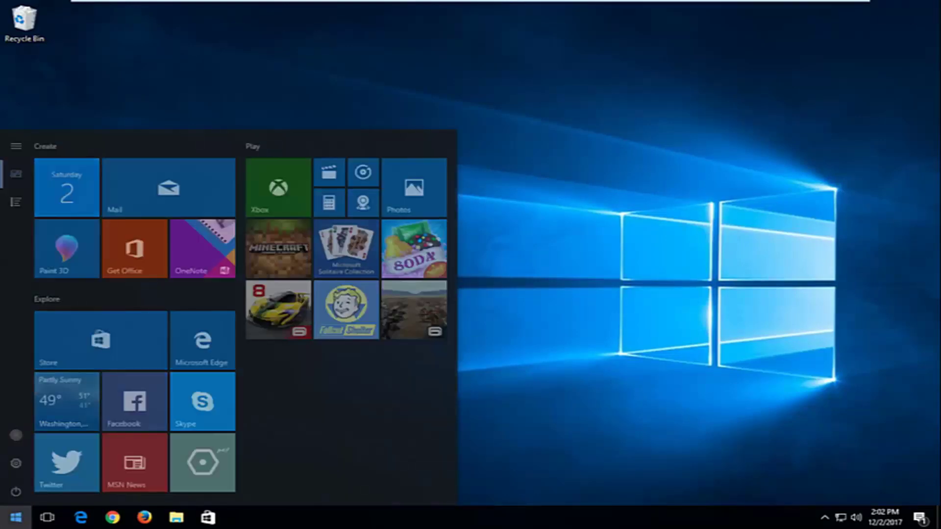
{"action": "type", "text": "regedit"}
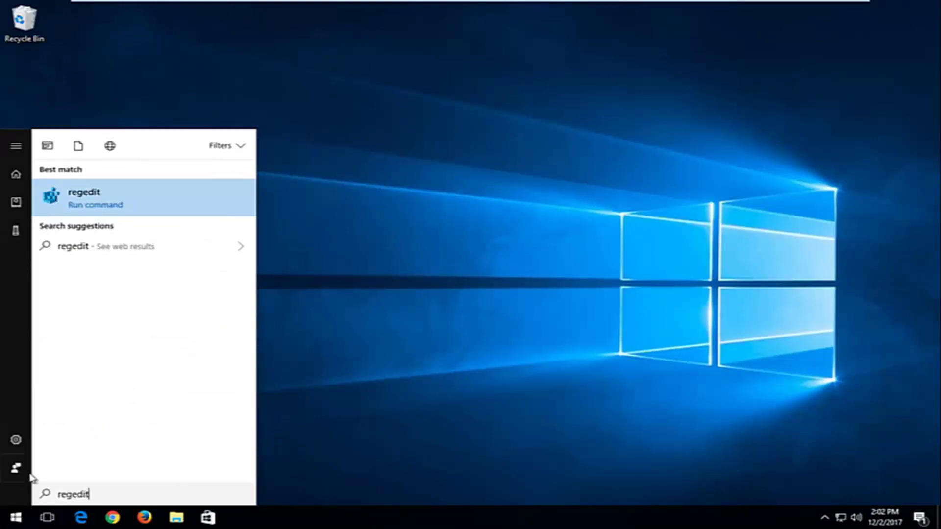
{"action": "right_click", "coordinate": [73, 198]}
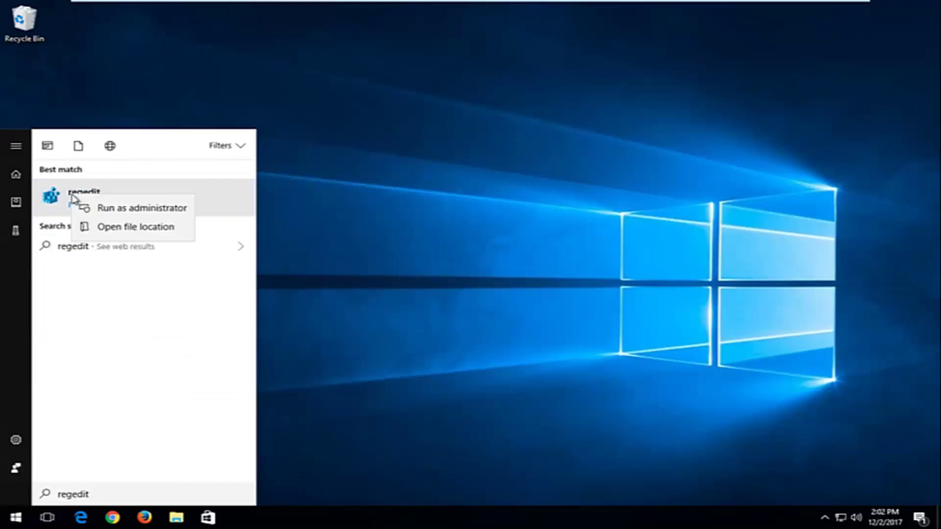
{"action": "left_click", "coordinate": [87, 209]}
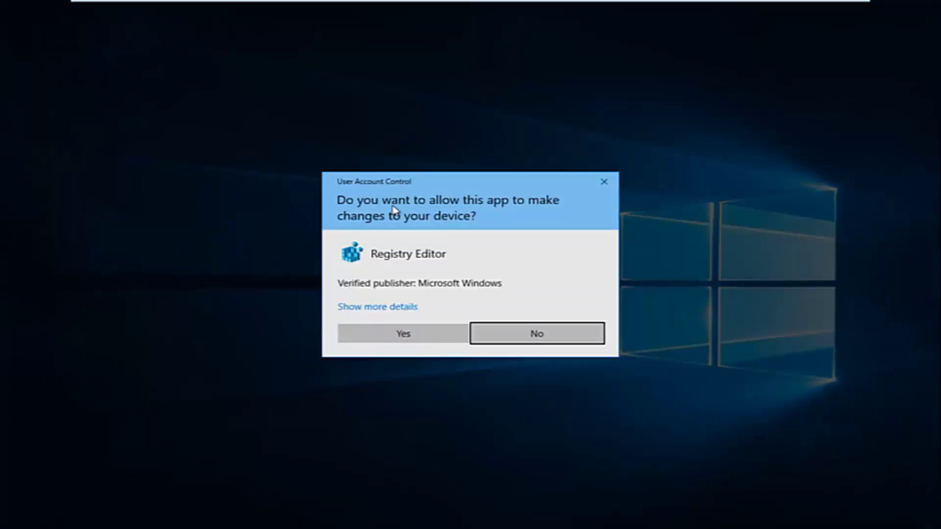
{"action": "left_click", "coordinate": [405, 332]}
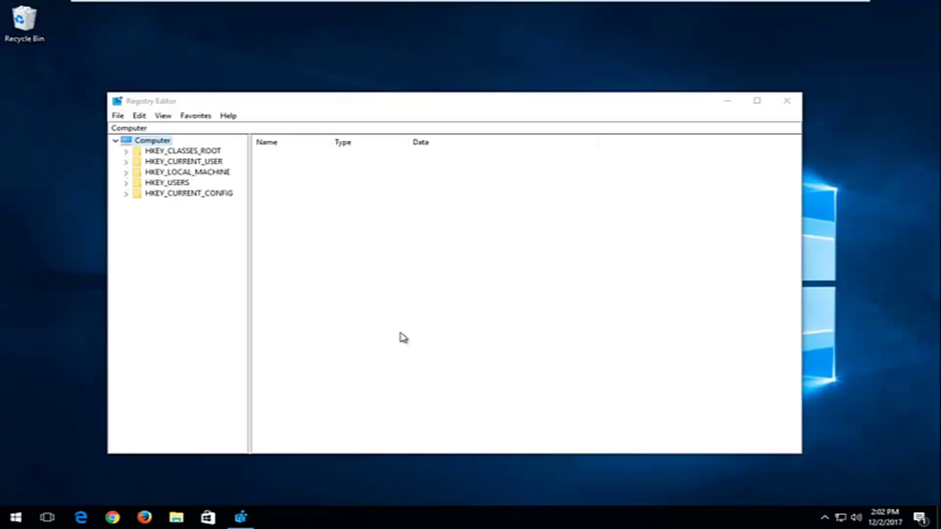
Move the Registry Editor window up-left and enlarge it
{"action": "left_click_drag", "start_coordinate": [551, 94], "coordinate": [515, 58]}
{"action": "left_click_drag", "start_coordinate": [784, 409], "coordinate": [870, 470]}
{"action": "left_click", "coordinate": [169, 107]}
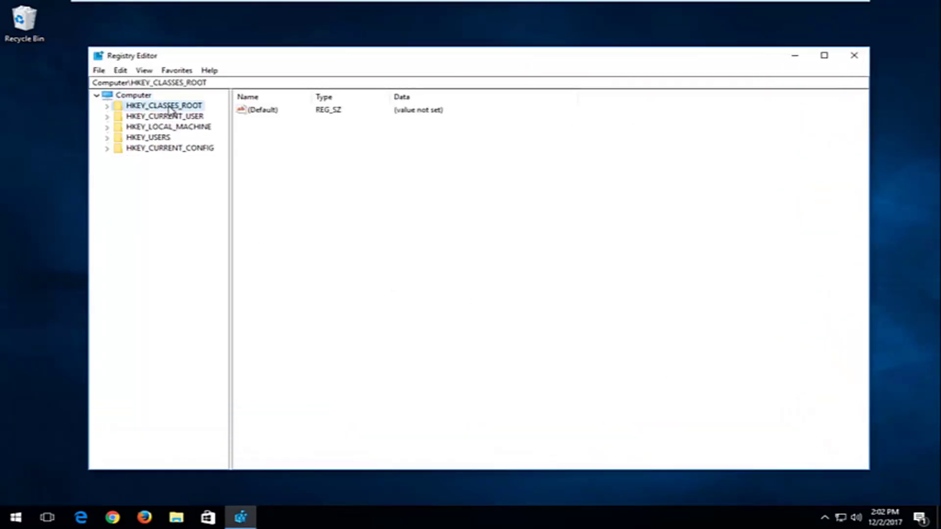
{"action": "left_click", "coordinate": [160, 82]}
Expand HKEY_LOCAL_MACHINE > SOFTWARE > Microsoft and widen the key tree pane
{"action": "left_click", "coordinate": [136, 127]}
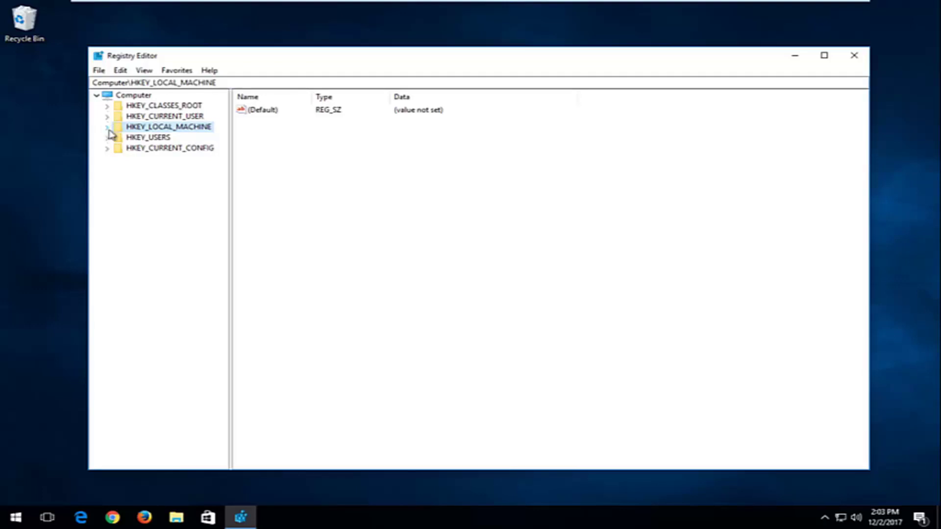
{"action": "left_click", "coordinate": [107, 127]}
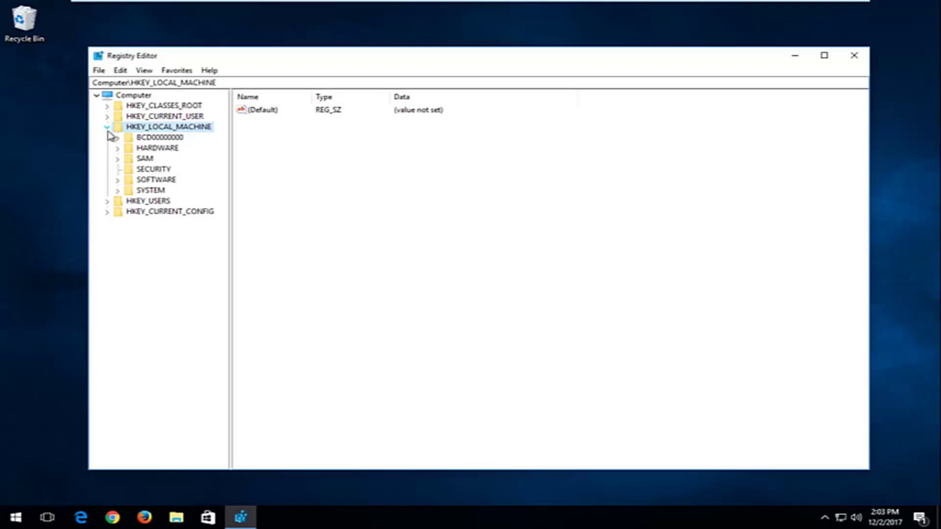
{"action": "left_click", "coordinate": [140, 179]}
{"action": "left_click", "coordinate": [118, 180]}
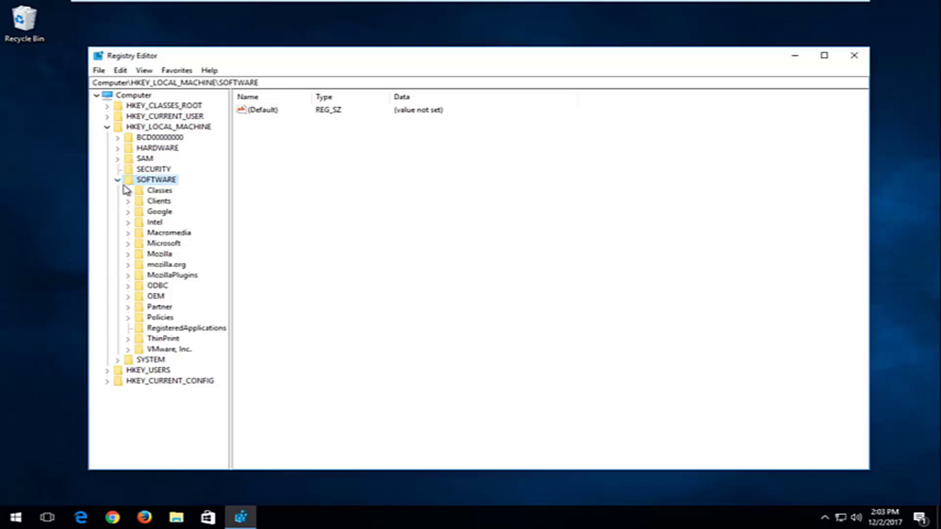
{"action": "left_click", "coordinate": [147, 244]}
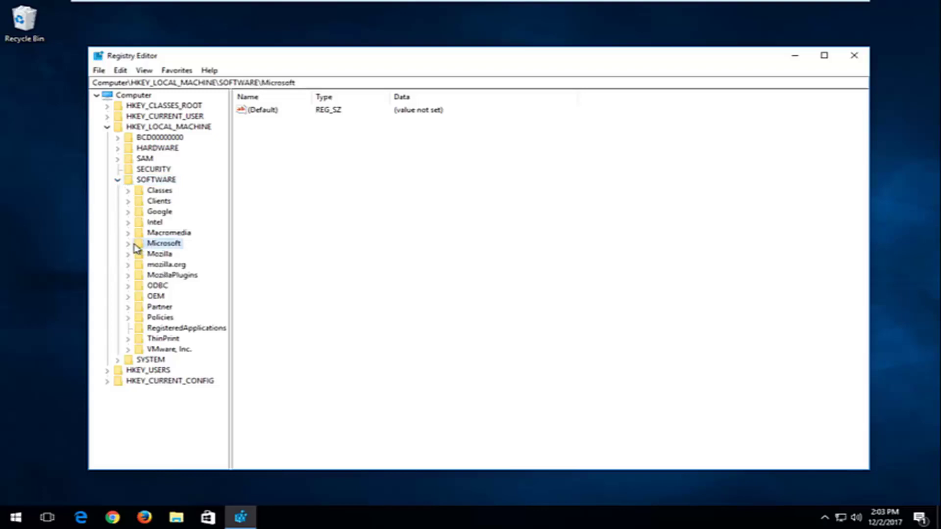
{"action": "left_click", "coordinate": [128, 244]}
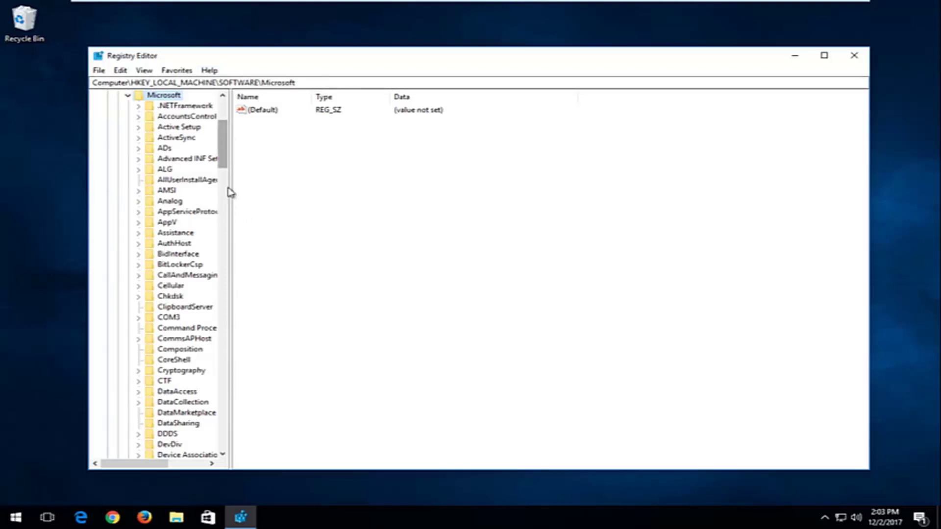
{"action": "left_click_drag", "start_coordinate": [229, 209], "coordinate": [319, 205]}
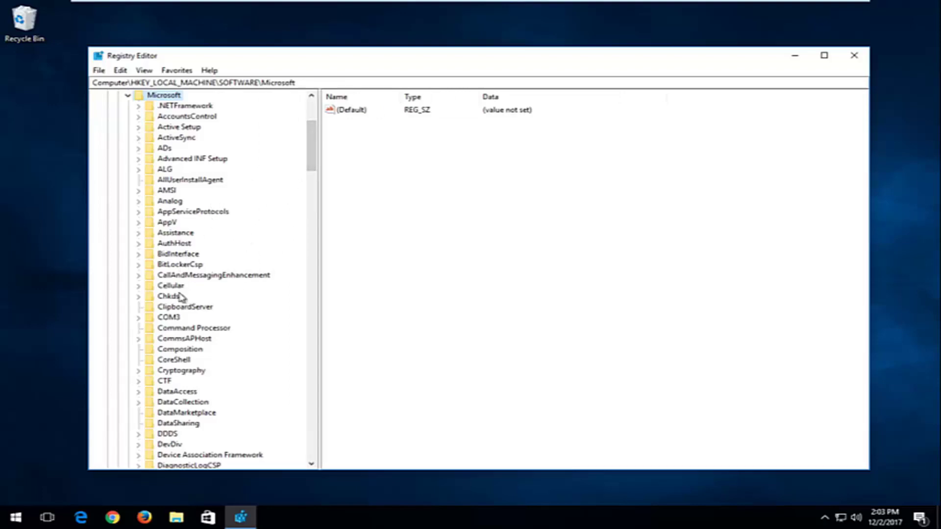
Expand Windows NT > CurrentVersion > Multimedia and select SystemProfile to view its DWORDs
{"action": "left_click", "coordinate": [177, 308]}
{"action": "scroll", "coordinate": [180, 295], "scroll_direction": "down", "scroll_amount": 6}
{"action": "scroll", "coordinate": [183, 293], "scroll_direction": "down", "scroll_amount": 20}
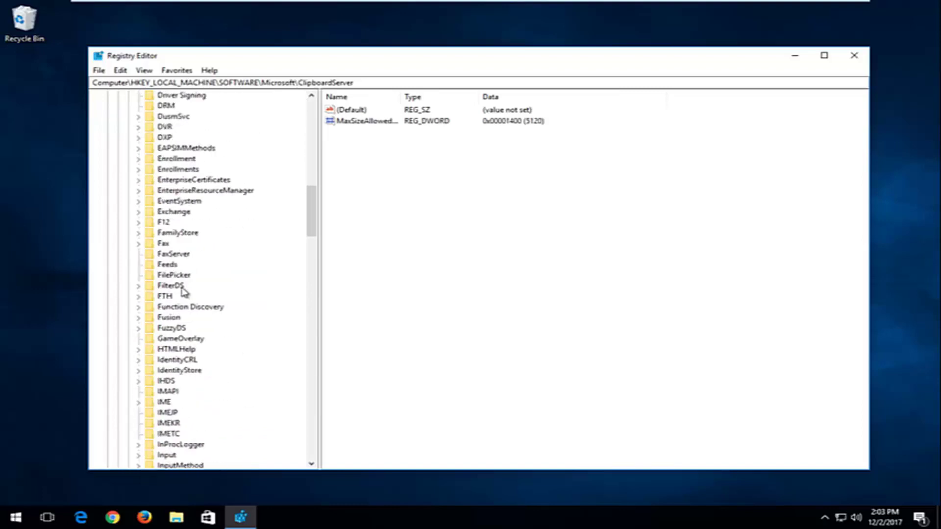
{"action": "scroll", "coordinate": [181, 292], "scroll_direction": "down", "scroll_amount": 20}
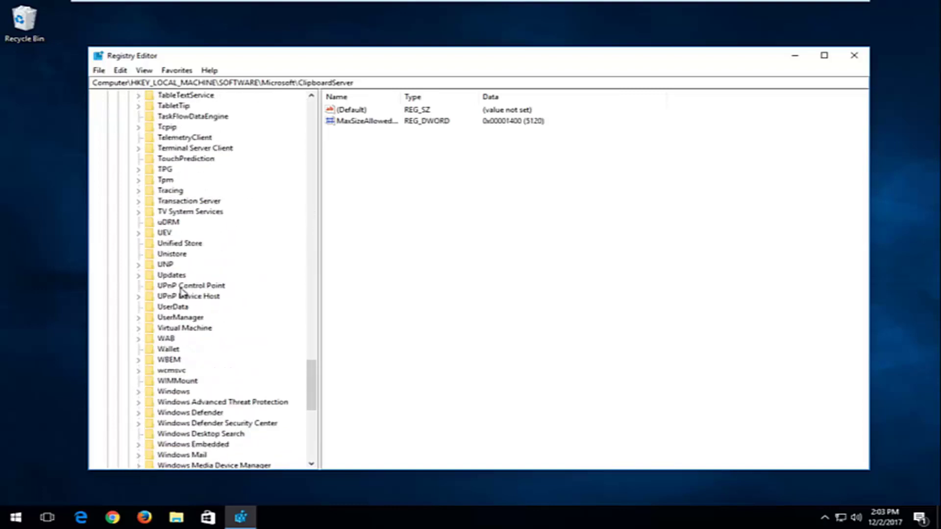
{"action": "left_click", "coordinate": [165, 381]}
{"action": "scroll", "coordinate": [157, 377], "scroll_direction": "down", "scroll_amount": 1}
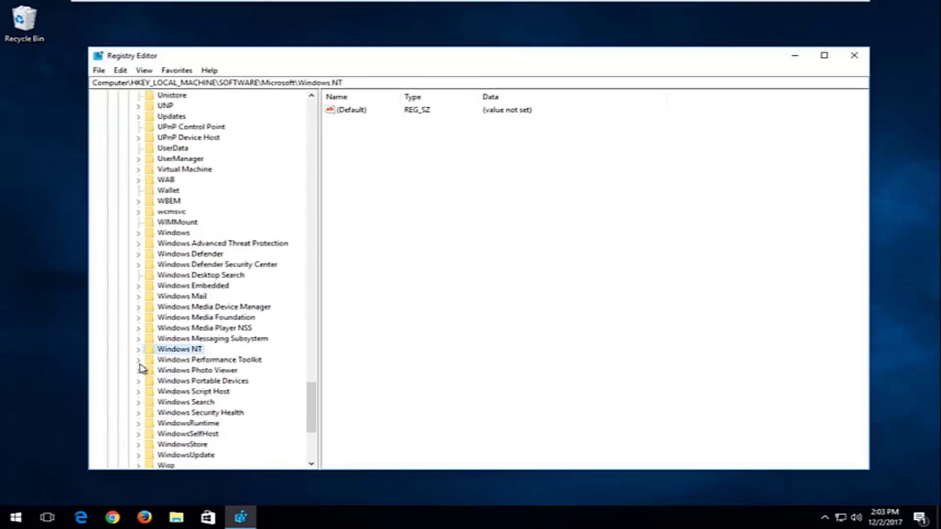
{"action": "left_click", "coordinate": [139, 350]}
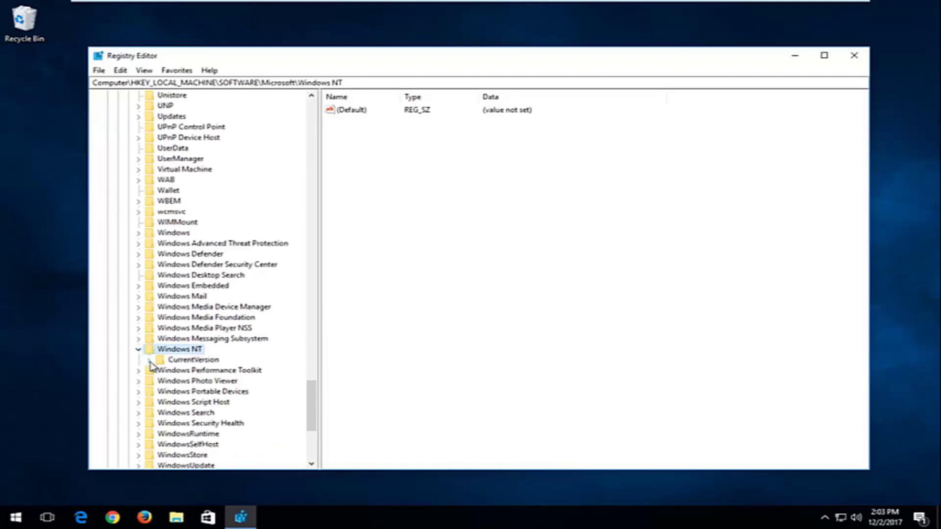
{"action": "left_click", "coordinate": [149, 361]}
{"action": "scroll", "coordinate": [245, 337], "scroll_direction": "down", "scroll_amount": 8}
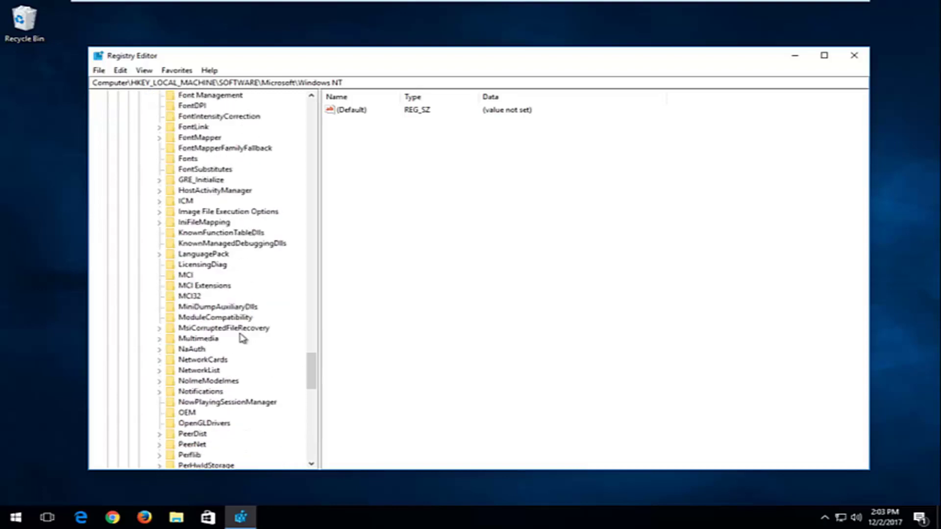
{"action": "left_click", "coordinate": [198, 339]}
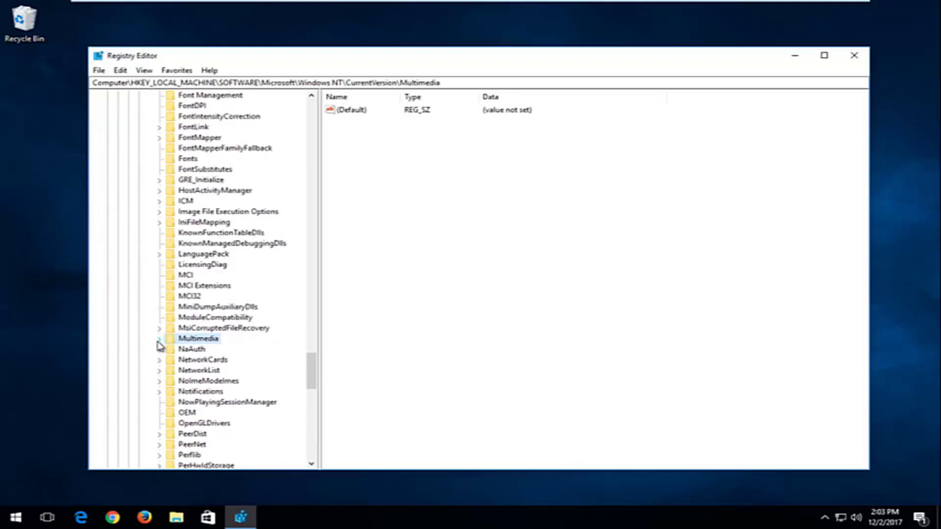
{"action": "left_click", "coordinate": [159, 339]}
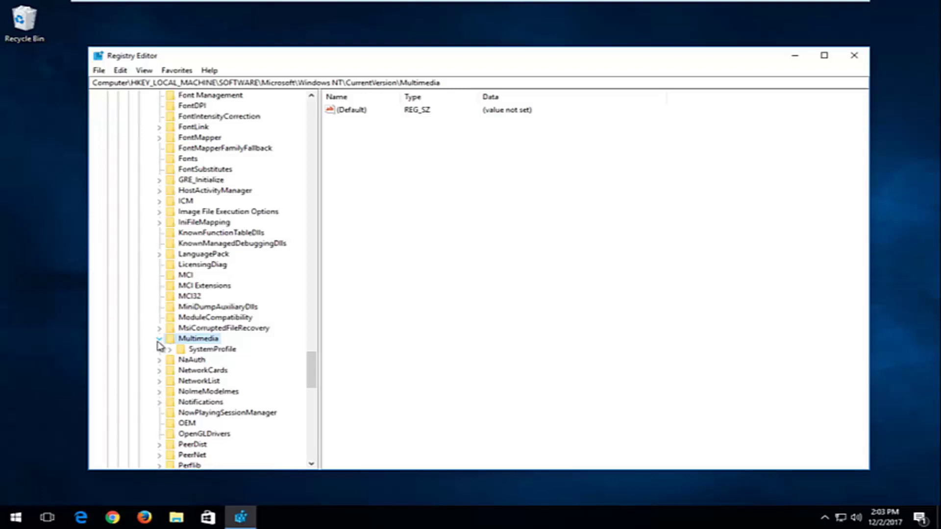
{"action": "left_click", "coordinate": [205, 350]}
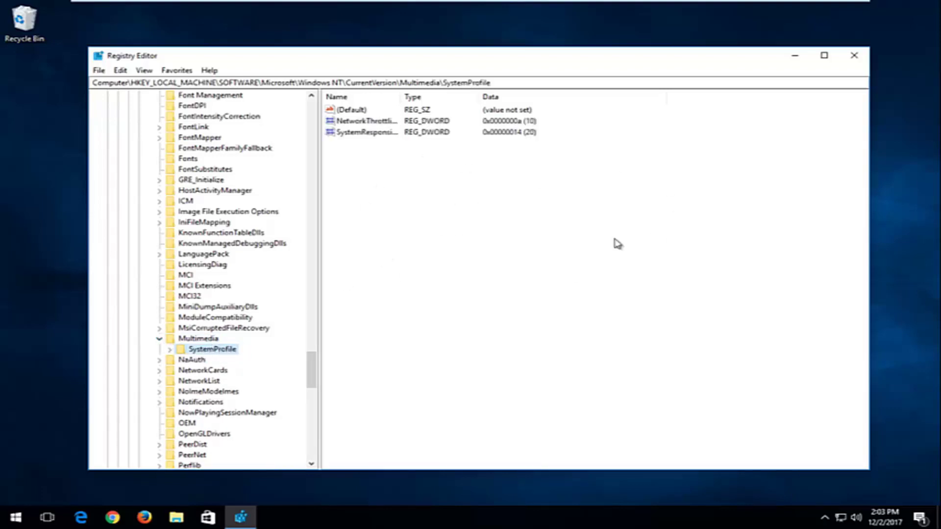
{"action": "double_click", "coordinate": [400, 96]}
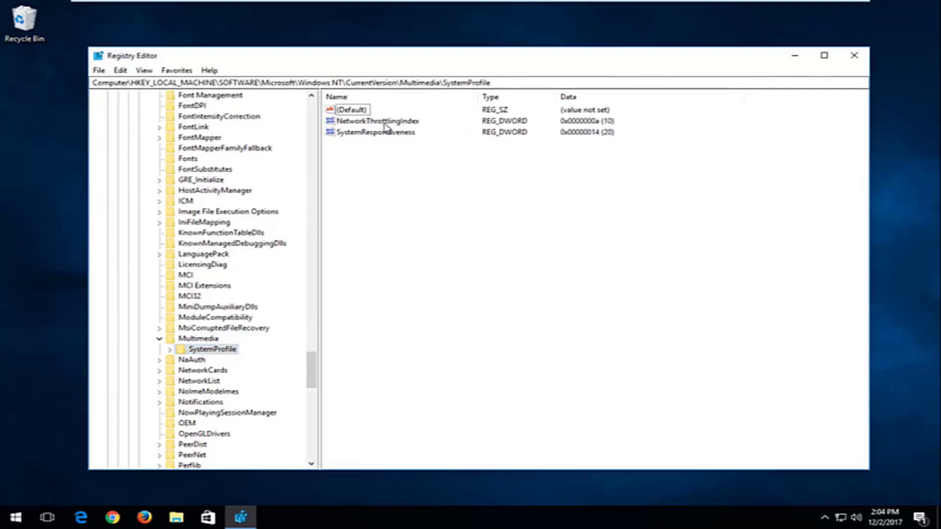
{"action": "left_click", "coordinate": [354, 123]}
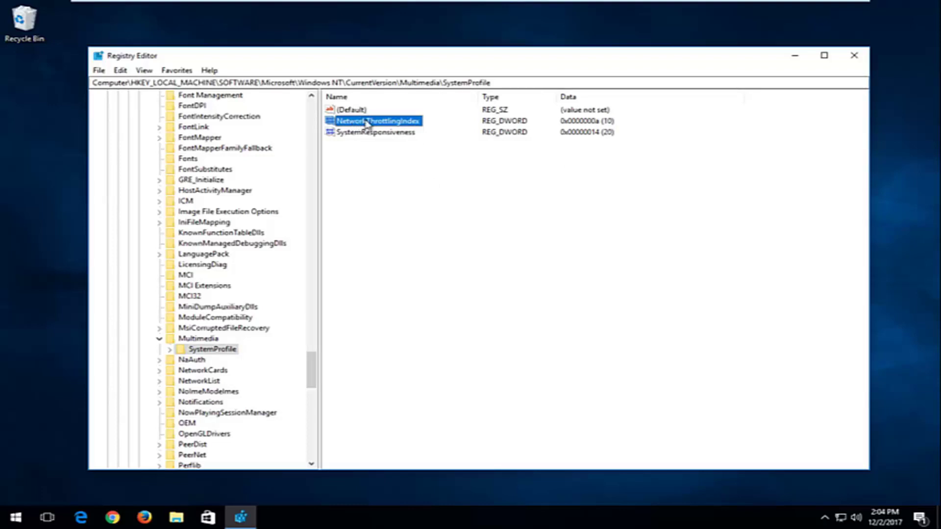
{"action": "double_click", "coordinate": [367, 122]}
{"action": "left_click_drag", "start_coordinate": [224, 114], "coordinate": [542, 163]}
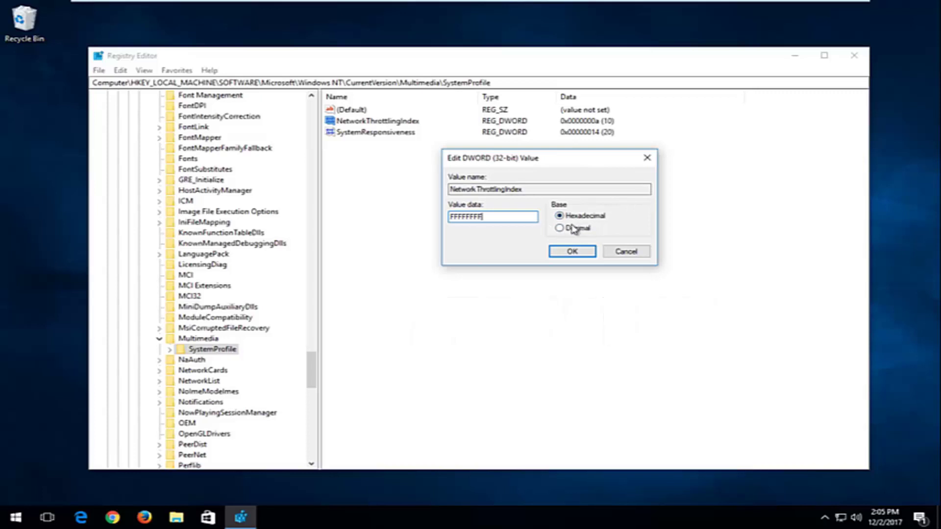
{"action": "left_click", "coordinate": [570, 252]}
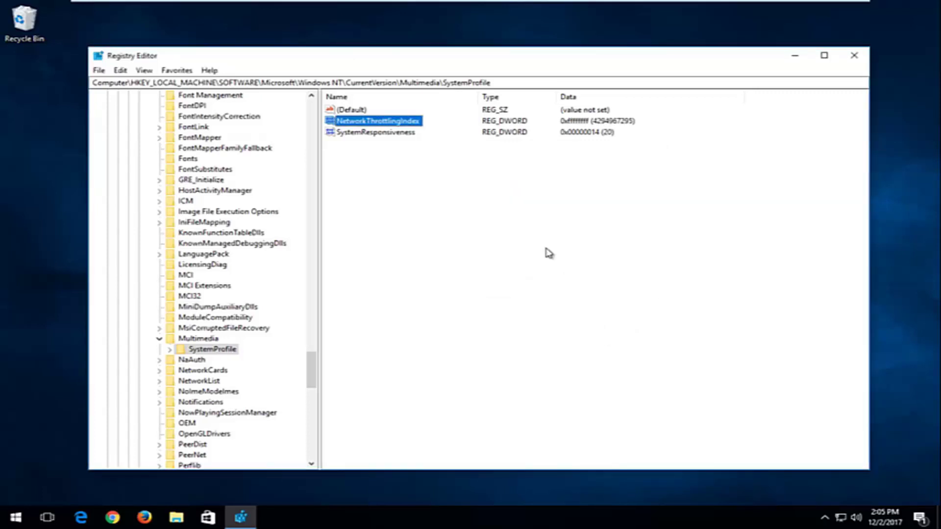
{"action": "left_click", "coordinate": [160, 339]}
{"action": "left_click_drag", "start_coordinate": [311, 368], "coordinate": [314, 125]}
Collapse the SOFTWARE branch and expand HKLM > SYSTEM > CurrentControlSet > Services
{"action": "left_click", "coordinate": [127, 244]}
{"action": "left_click", "coordinate": [117, 180]}
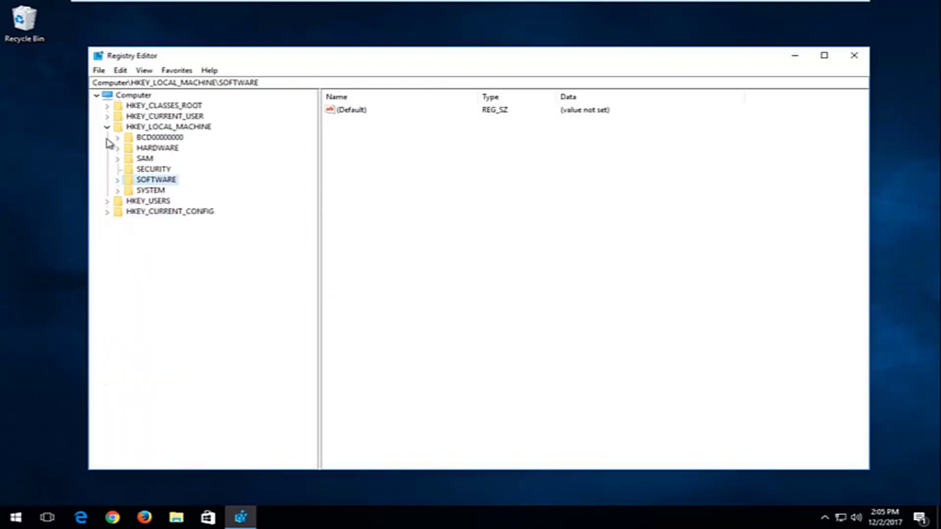
{"action": "left_click", "coordinate": [107, 127]}
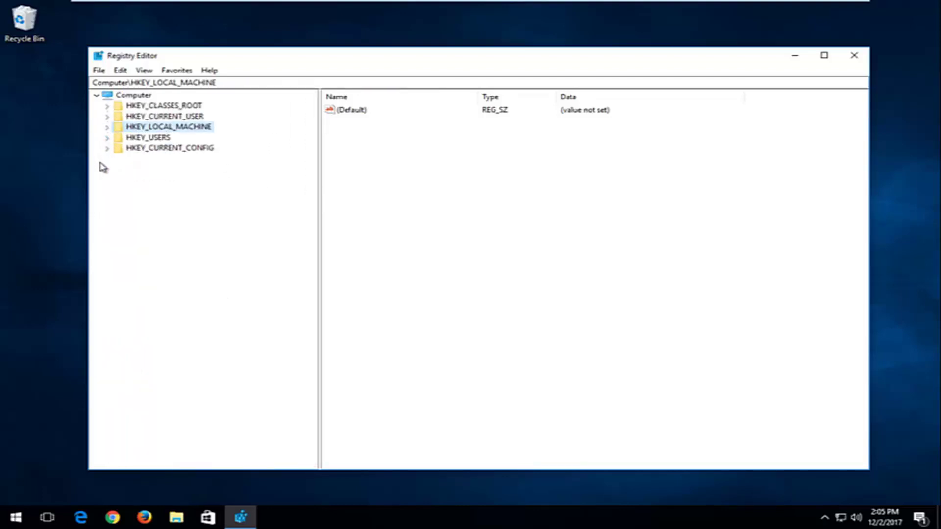
{"action": "left_click", "coordinate": [107, 128]}
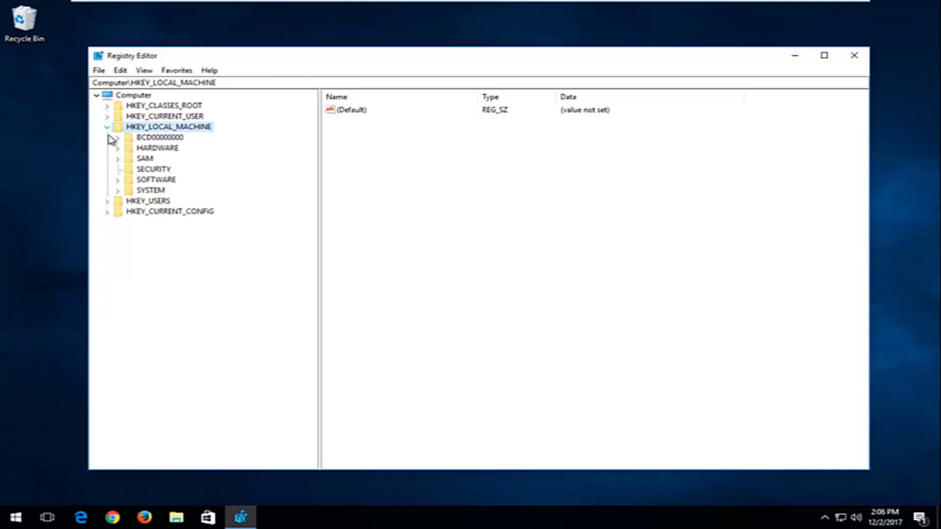
{"action": "left_click", "coordinate": [117, 191]}
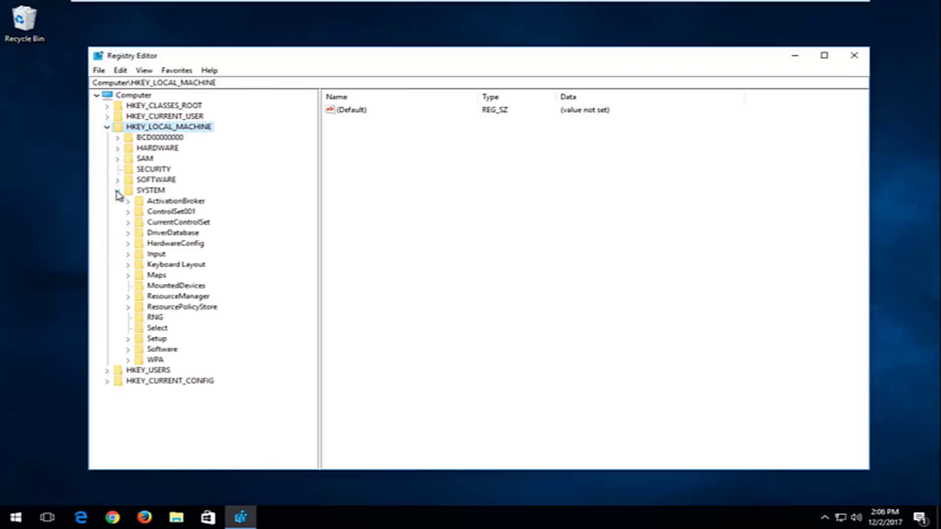
{"action": "left_click", "coordinate": [128, 223]}
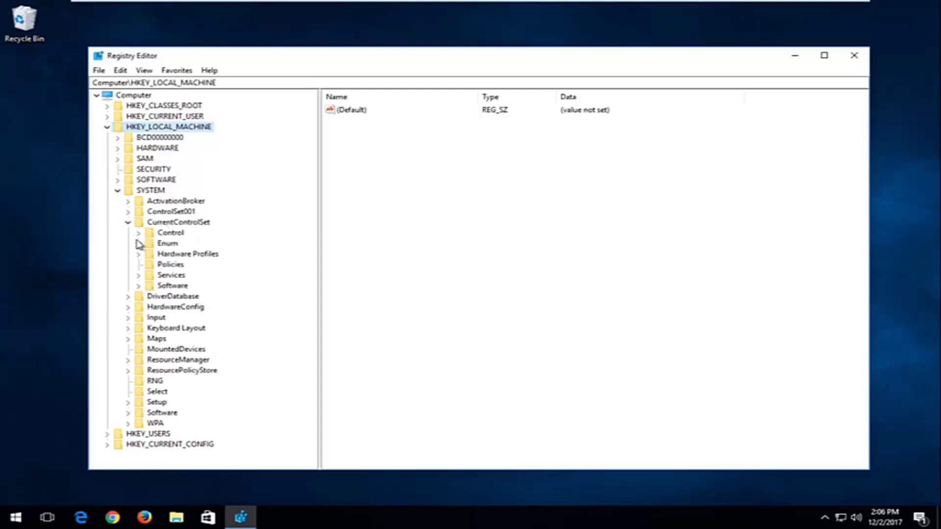
{"action": "left_click", "coordinate": [139, 276]}
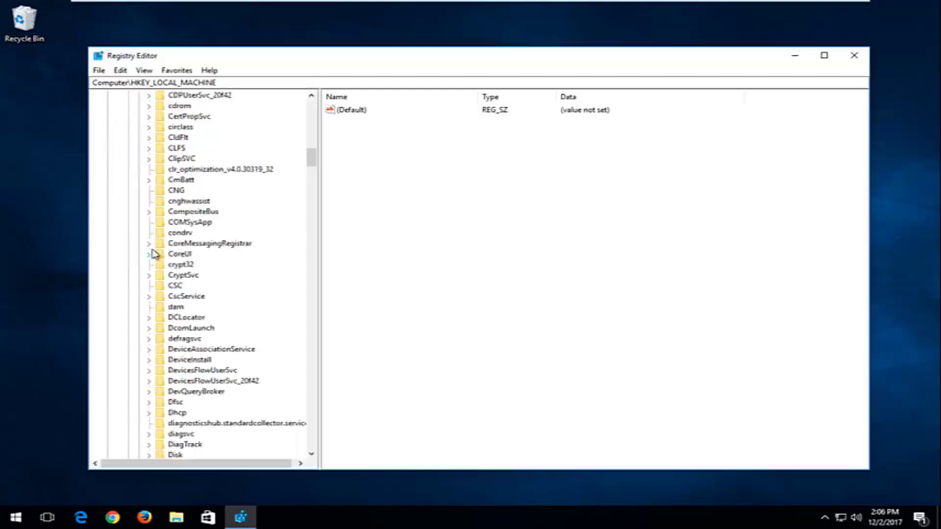
{"action": "scroll", "coordinate": [153, 253], "scroll_direction": "down", "scroll_amount": 20}
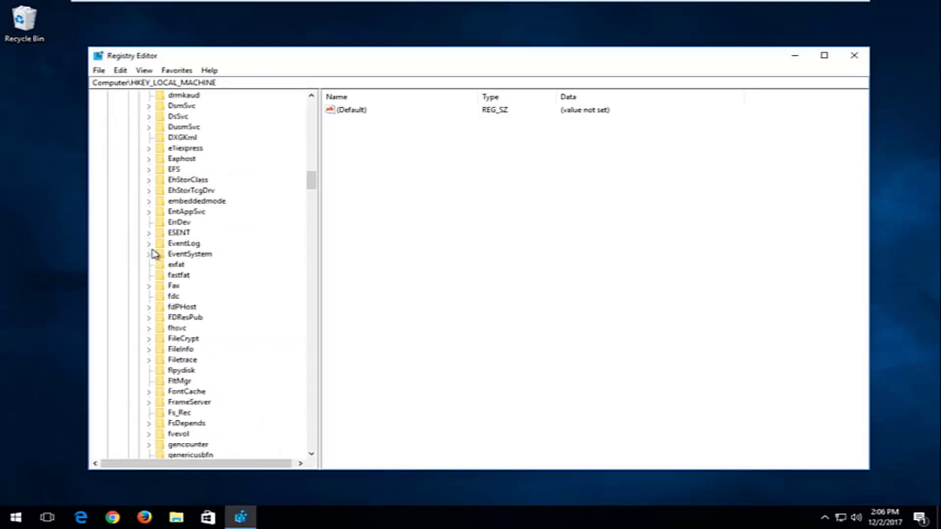
{"action": "scroll", "coordinate": [151, 251], "scroll_direction": "down", "scroll_amount": 12}
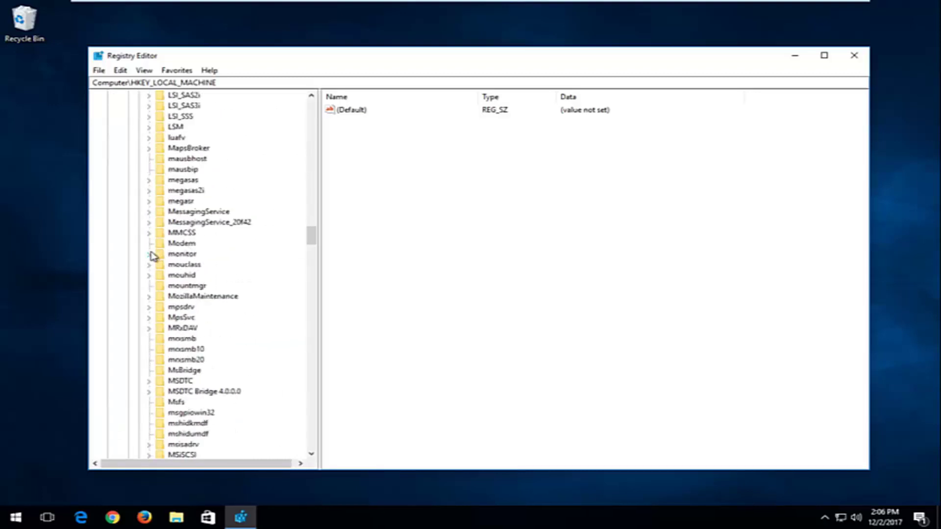
{"action": "scroll", "coordinate": [154, 258], "scroll_direction": "down", "scroll_amount": 20}
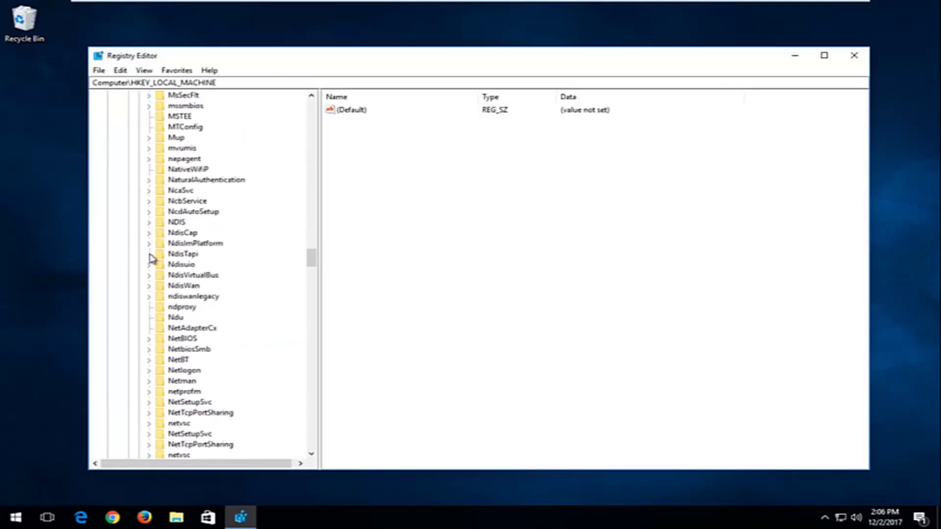
{"action": "scroll", "coordinate": [153, 259], "scroll_direction": "down", "scroll_amount": 20}
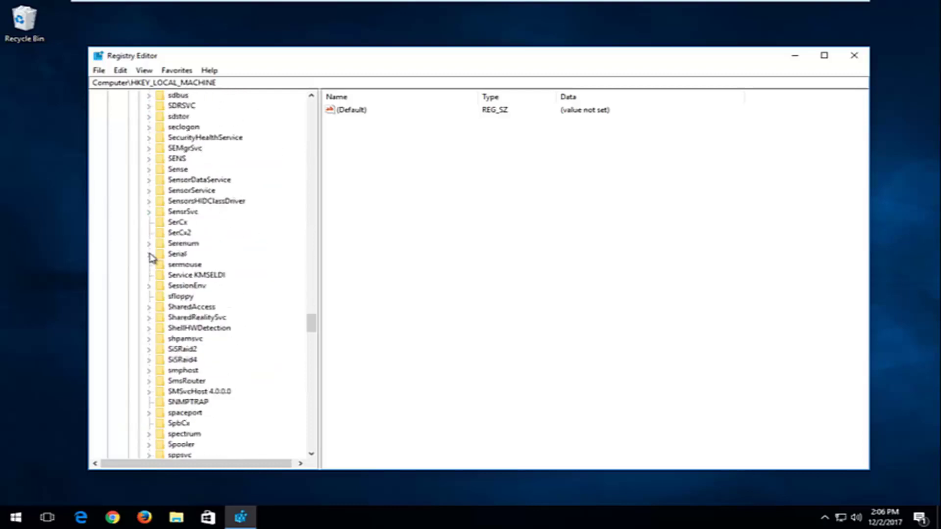
{"action": "scroll", "coordinate": [152, 256], "scroll_direction": "down", "scroll_amount": 3}
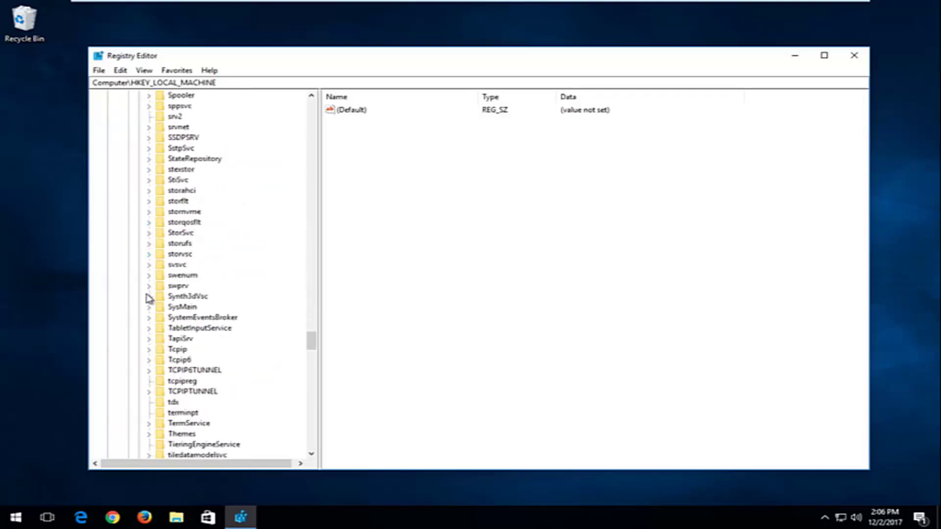
Expand Tcpip > Parameters > Interfaces and widen the tree so interface GUIDs show
{"action": "left_click", "coordinate": [173, 351]}
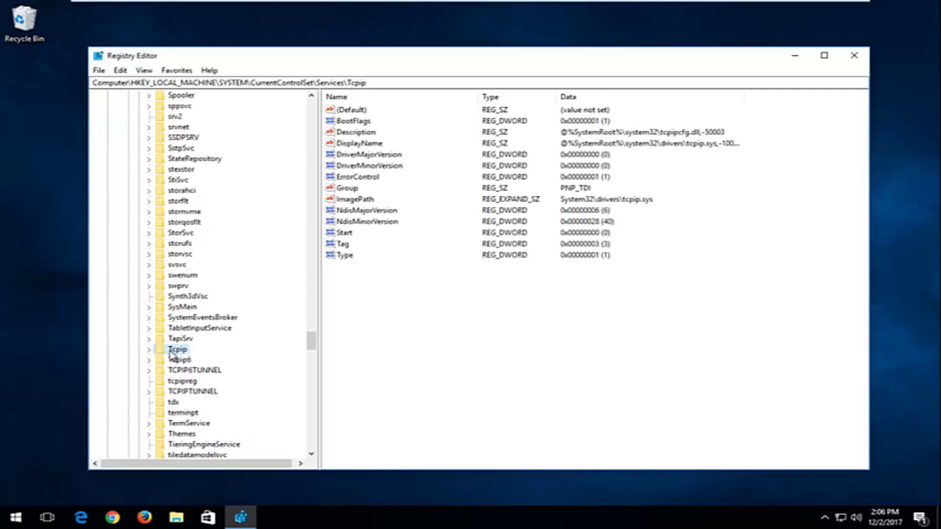
{"action": "left_click", "coordinate": [149, 350]}
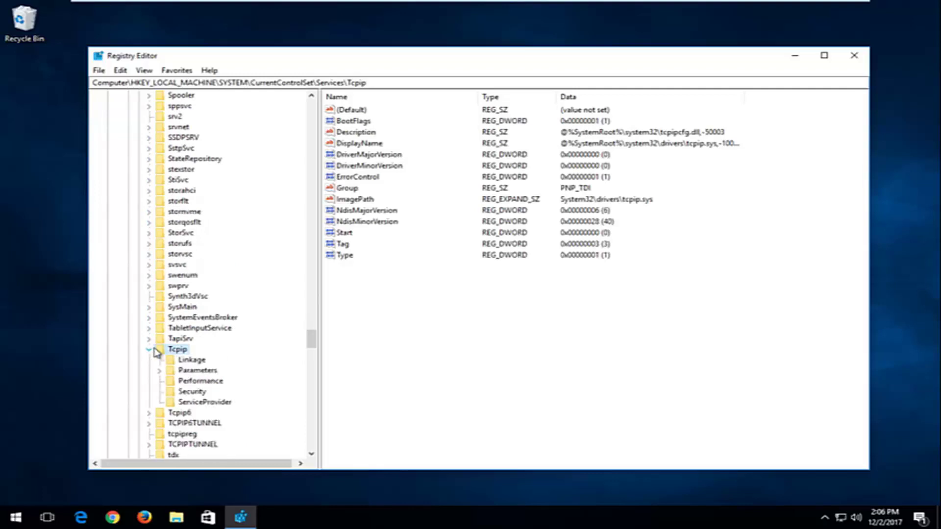
{"action": "left_click", "coordinate": [195, 371]}
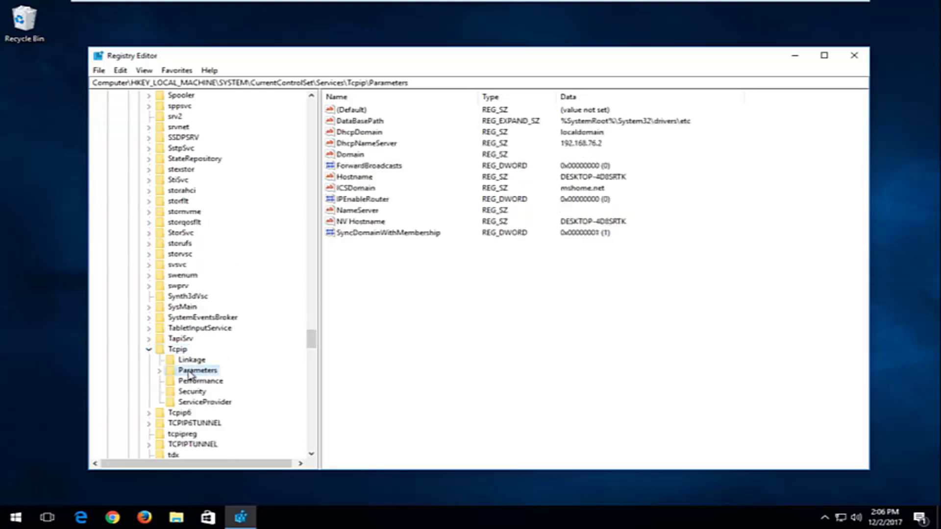
{"action": "left_click", "coordinate": [160, 371]}
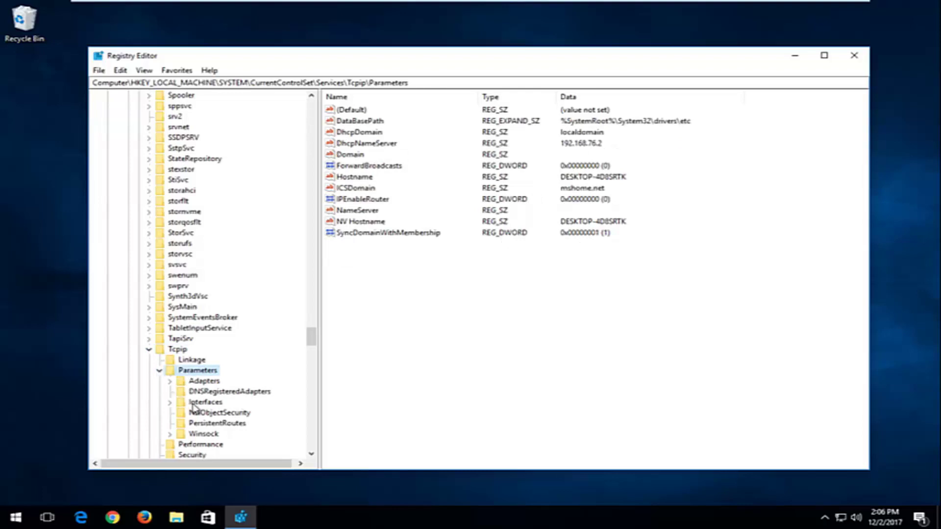
{"action": "left_click", "coordinate": [192, 406]}
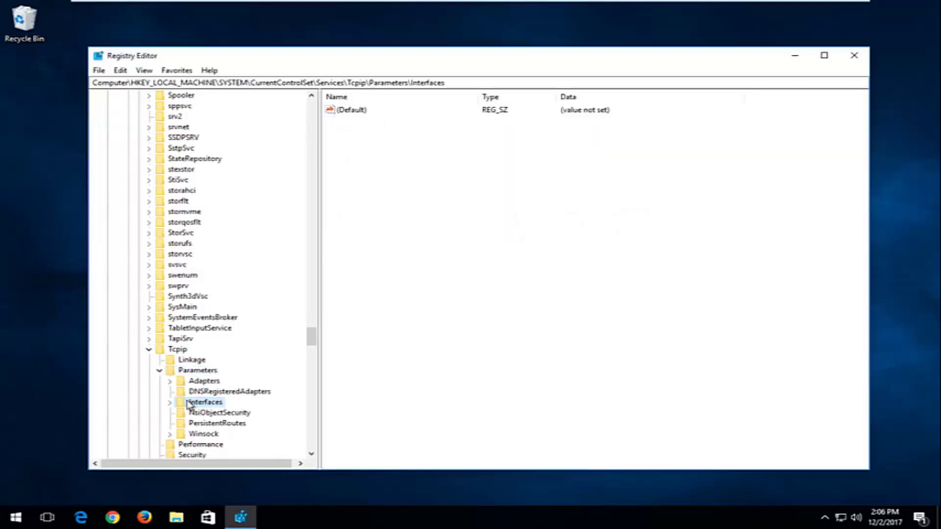
{"action": "left_click", "coordinate": [169, 403]}
{"action": "scroll", "coordinate": [295, 373], "scroll_direction": "down", "scroll_amount": 2}
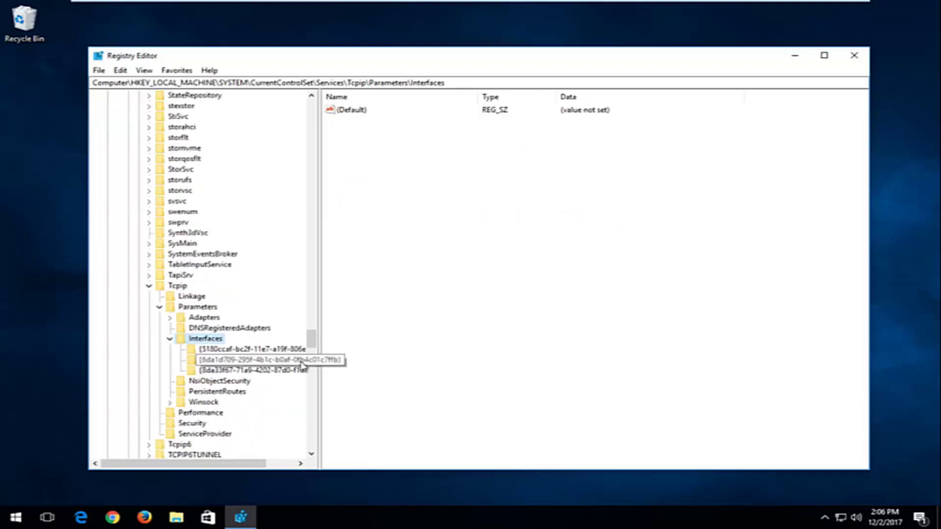
{"action": "left_click_drag", "start_coordinate": [320, 358], "coordinate": [358, 361]}
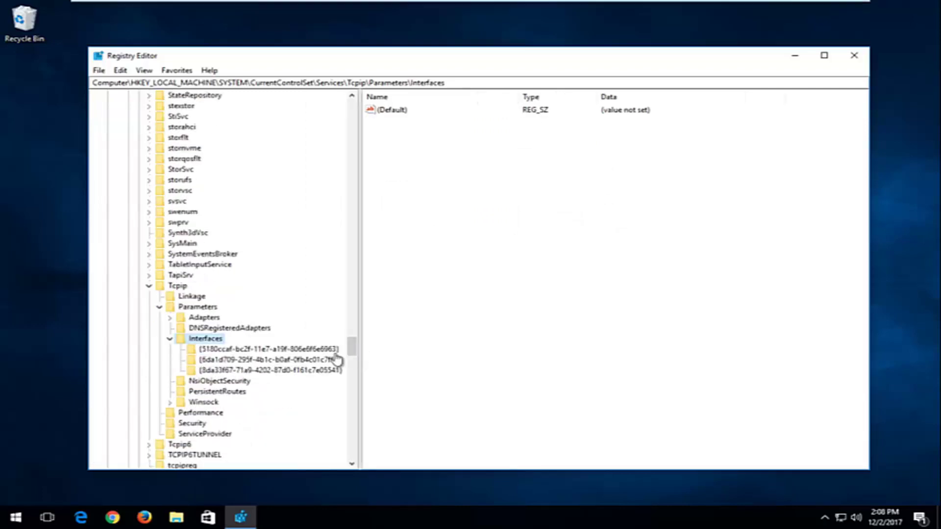
Compare the interface subkeys and select {6da1d709…} with DhcpIPAddress 192.168.76.131
{"action": "left_click", "coordinate": [229, 351]}
{"action": "left_click", "coordinate": [228, 361]}
{"action": "left_click", "coordinate": [229, 371]}
{"action": "left_click", "coordinate": [232, 360]}
{"action": "left_click", "coordinate": [231, 350]}
{"action": "left_click", "coordinate": [243, 361]}
{"action": "left_click", "coordinate": [239, 371]}
{"action": "left_click", "coordinate": [239, 350]}
{"action": "left_click", "coordinate": [237, 361]}
{"action": "left_click", "coordinate": [241, 370]}
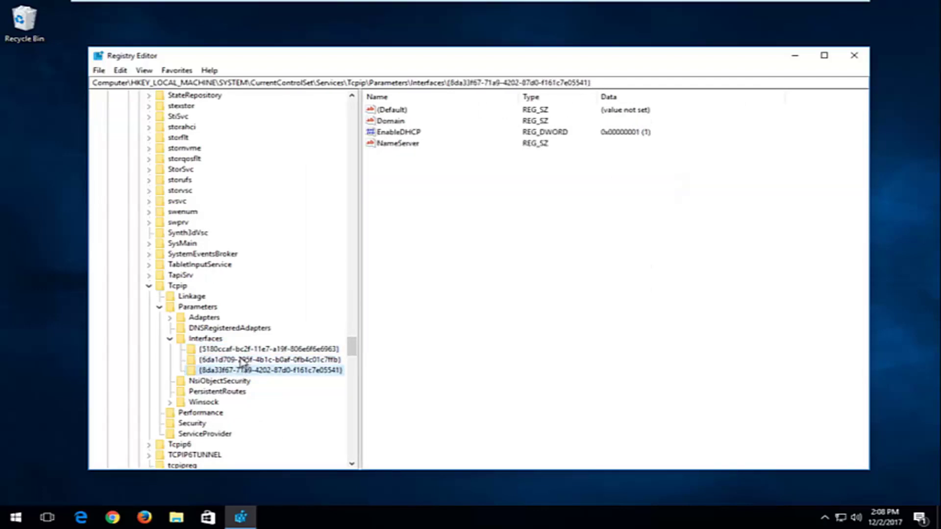
{"action": "left_click", "coordinate": [276, 360]}
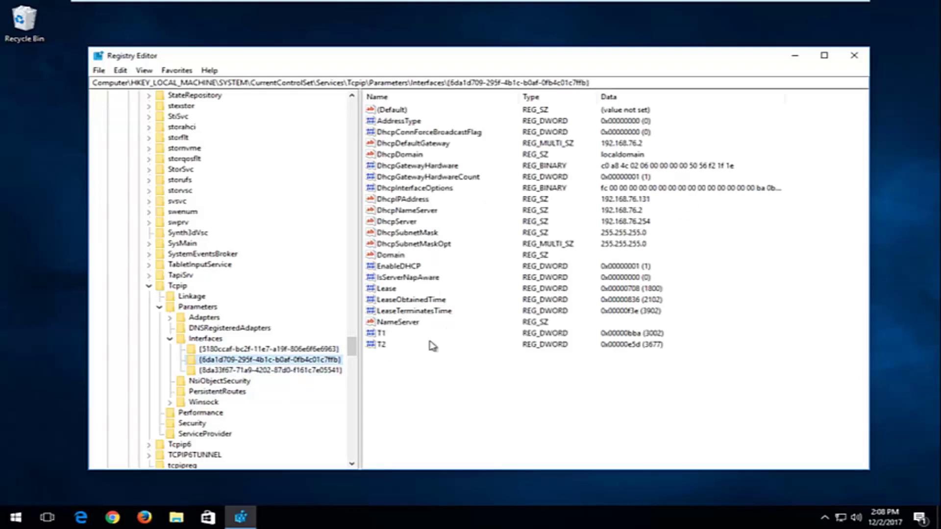
Add a DWORD (32-bit) value named TCPackFrequency to the {6da1d709…} interface key
{"action": "right_click", "coordinate": [409, 387]}
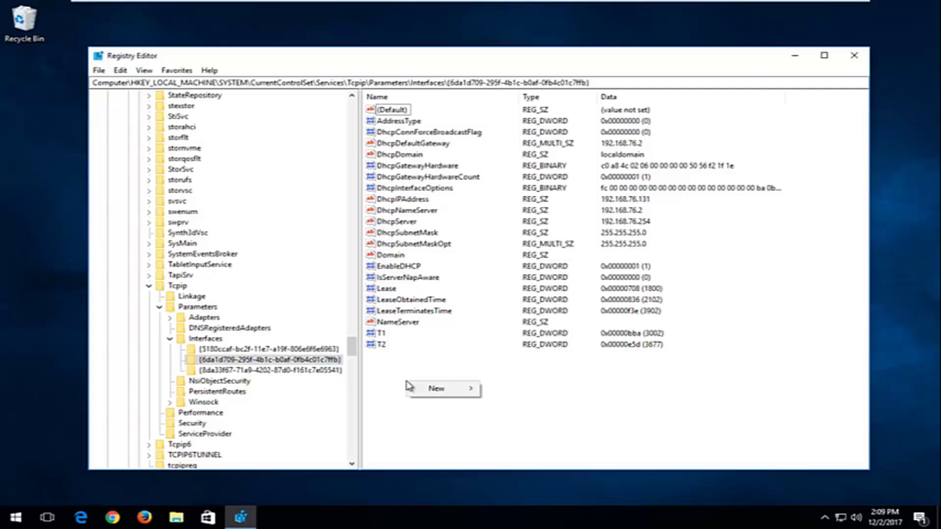
{"action": "mouse_move", "coordinate": [428, 391]}
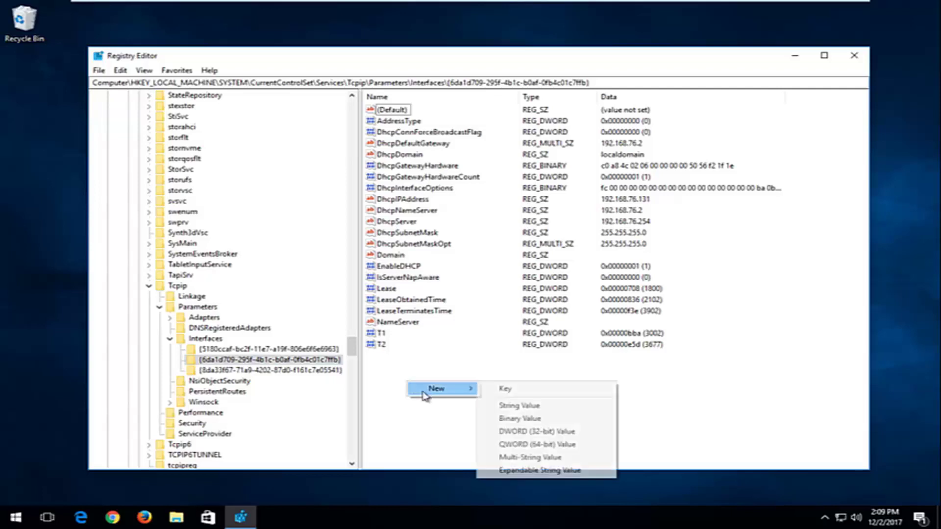
{"action": "left_click", "coordinate": [521, 432]}
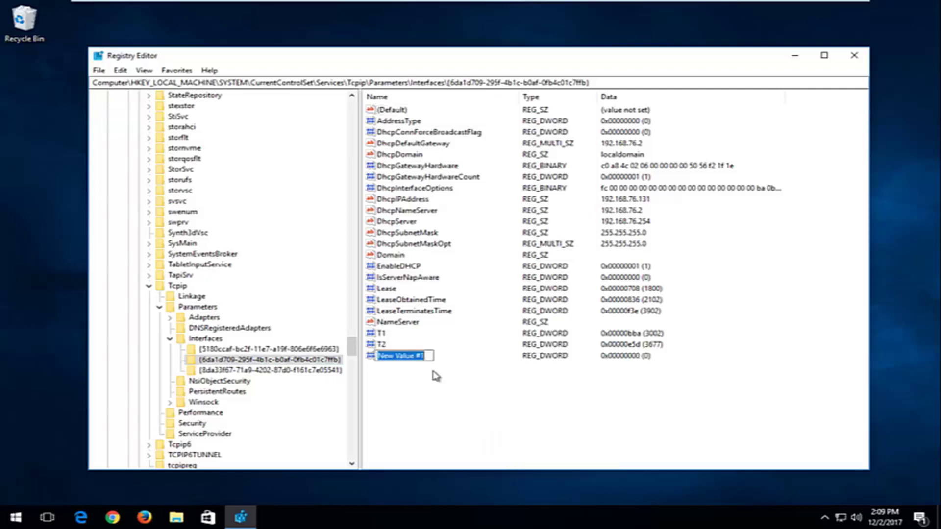
{"action": "type", "text": "T"}
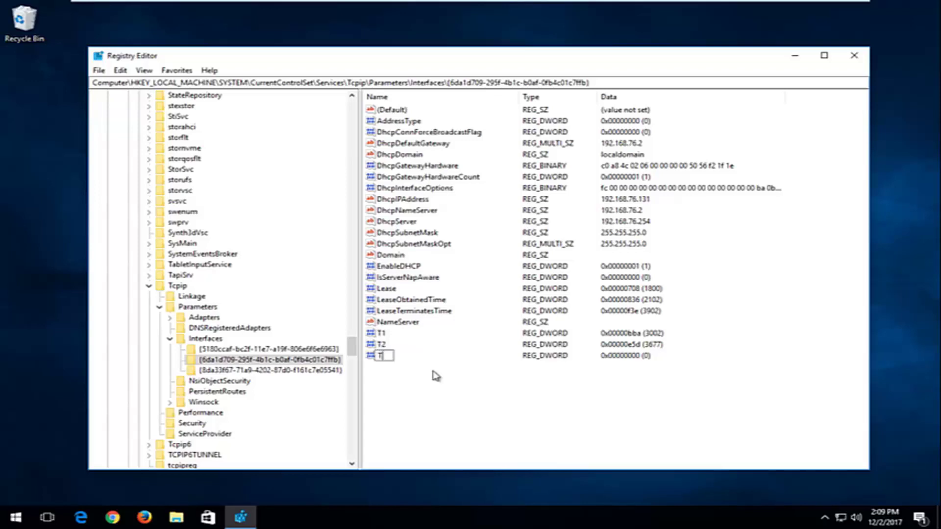
{"action": "type", "text": "CPack"}
{"action": "type", "text": "Frequency"}
{"action": "key", "text": "Return"}
Add another DWORD (32-bit) value named TCPNoDelay to the interface key
{"action": "right_click", "coordinate": [407, 369]}
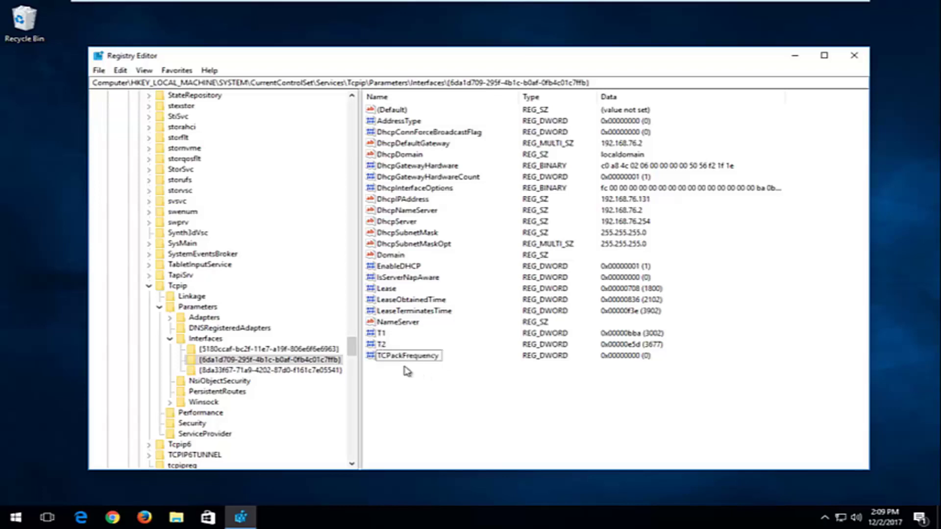
{"action": "mouse_move", "coordinate": [437, 379]}
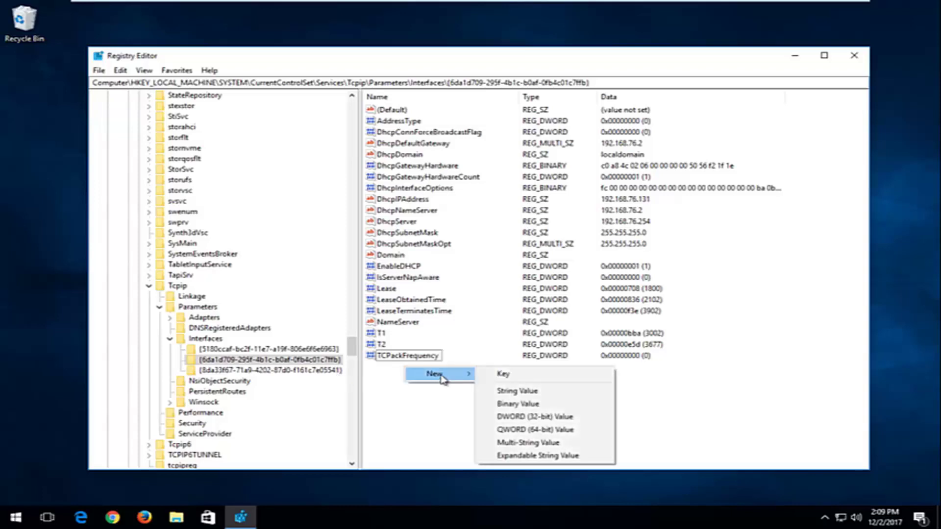
{"action": "left_click", "coordinate": [521, 420]}
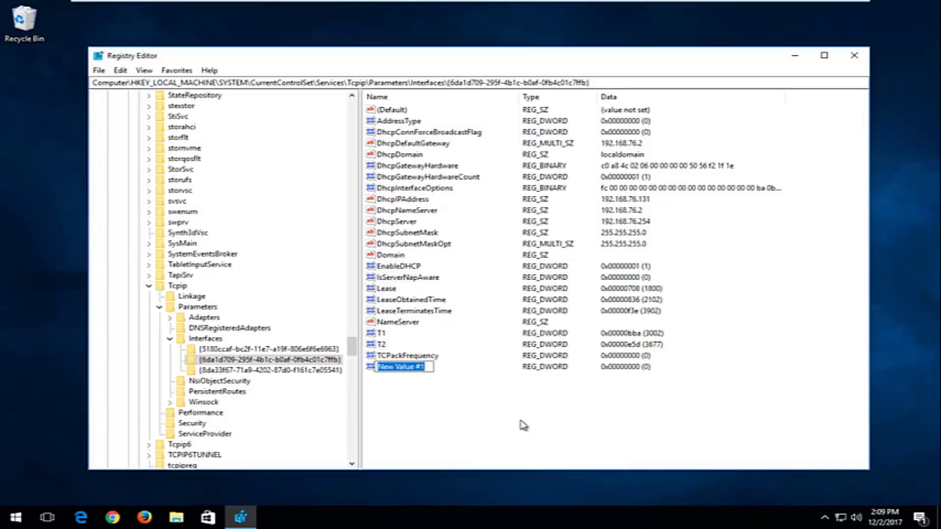
{"action": "type", "text": "TCP"}
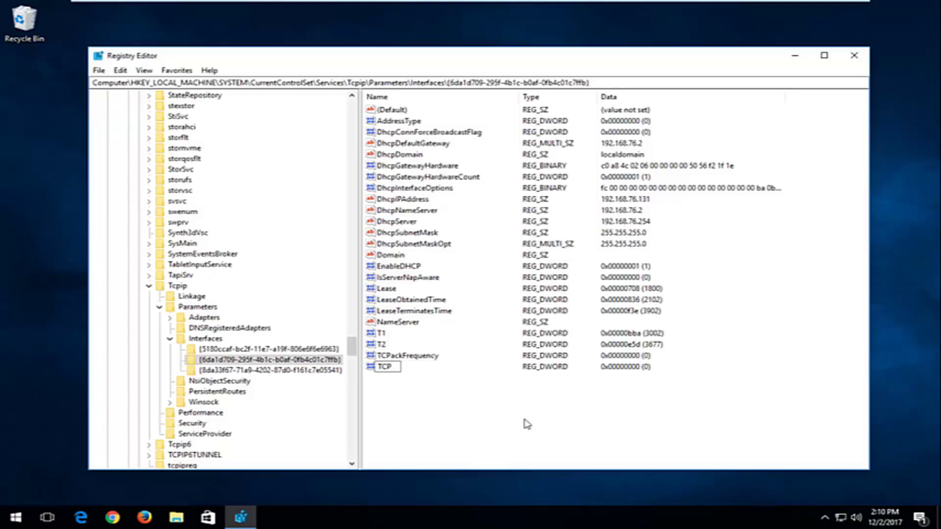
{"action": "type", "text": "NoDelay"}
{"action": "key", "text": "Return"}
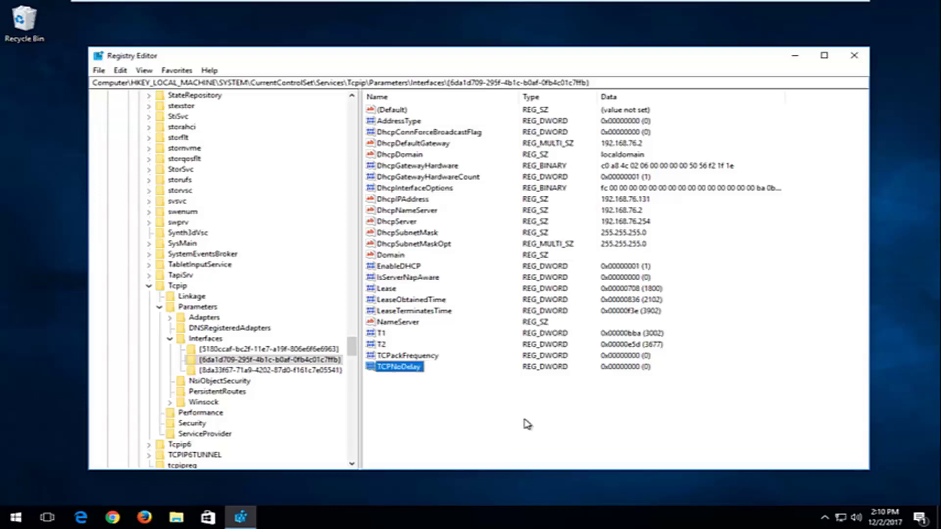
Select TCPackFrequency and TCPNoDelay in turn, then clear the value list selection
{"action": "left_click", "coordinate": [419, 359]}
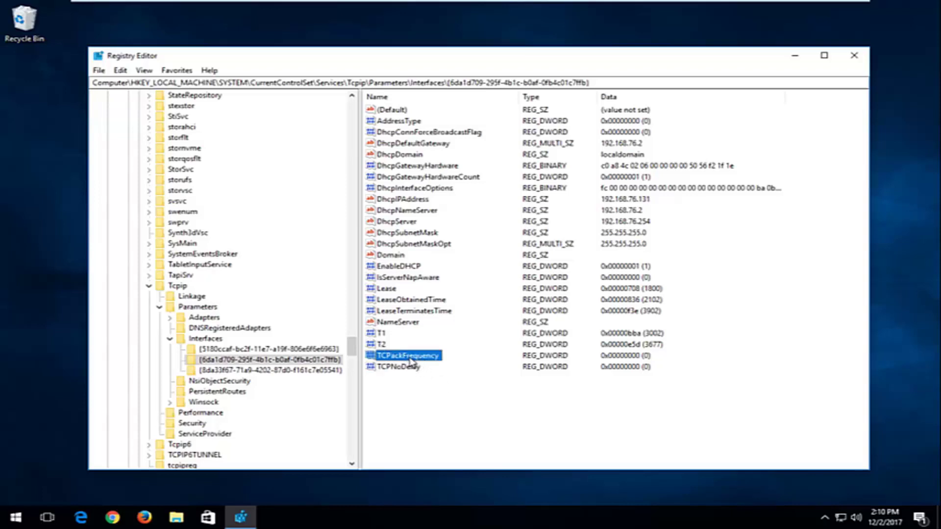
{"action": "left_click", "coordinate": [399, 368]}
{"action": "left_click", "coordinate": [393, 359]}
{"action": "left_click", "coordinate": [384, 369]}
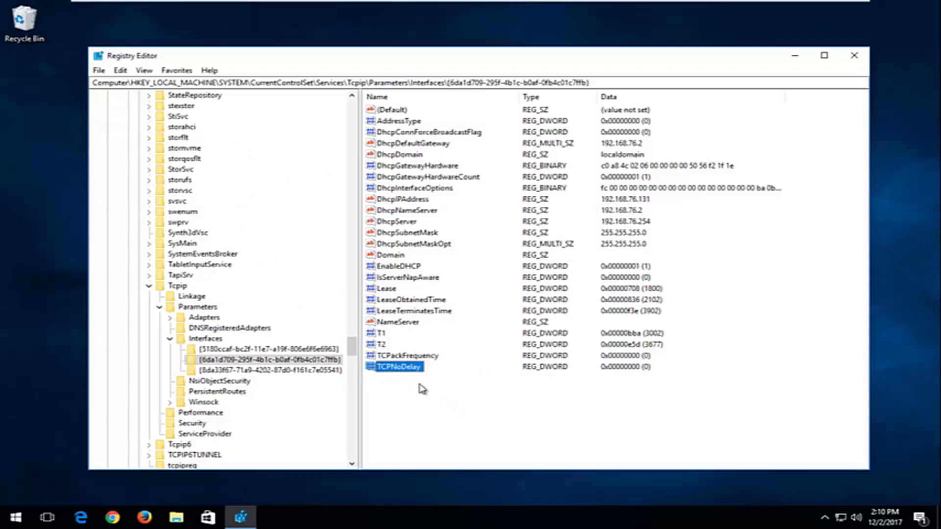
{"action": "left_click", "coordinate": [410, 399]}
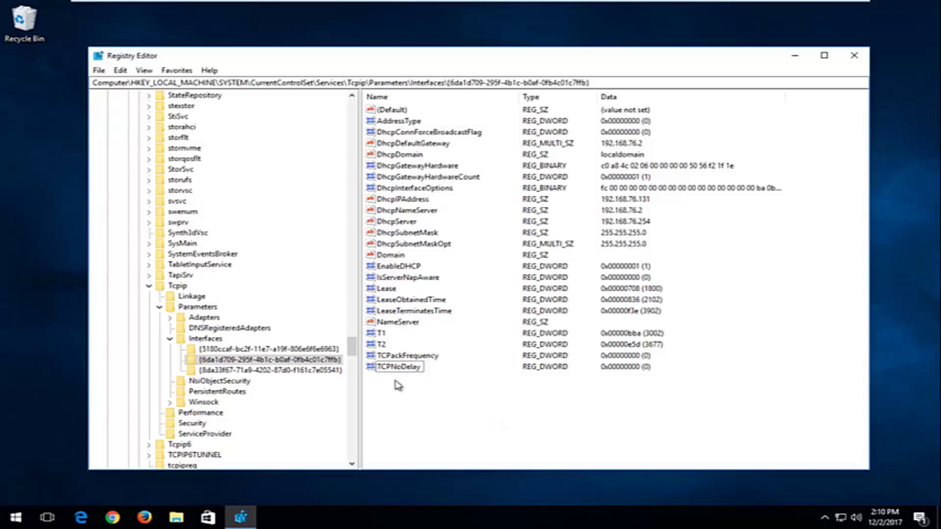
Give TCPackFrequency and TCPNoDelay each data 1, then collapse Interfaces
{"action": "double_click", "coordinate": [401, 355]}
{"action": "left_click_drag", "start_coordinate": [223, 117], "coordinate": [496, 177]}
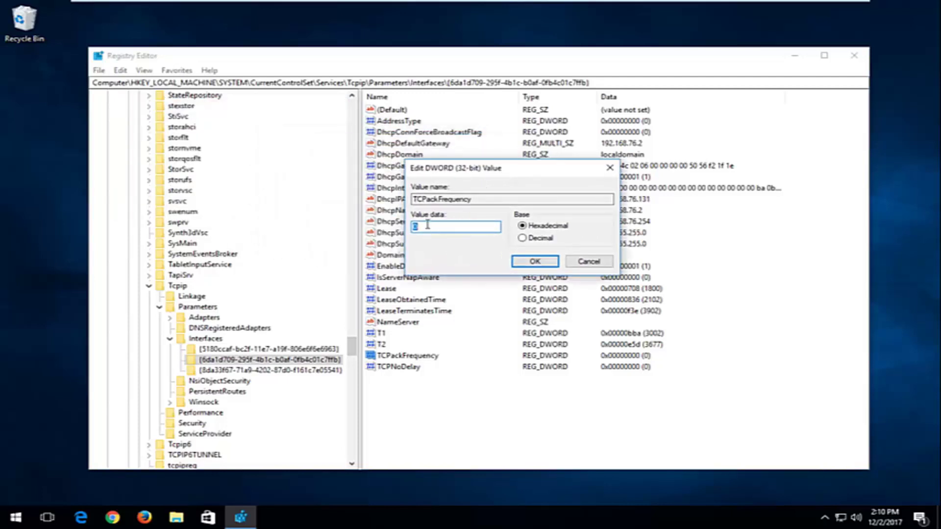
{"action": "left_click", "coordinate": [534, 263]}
{"action": "left_click", "coordinate": [398, 368]}
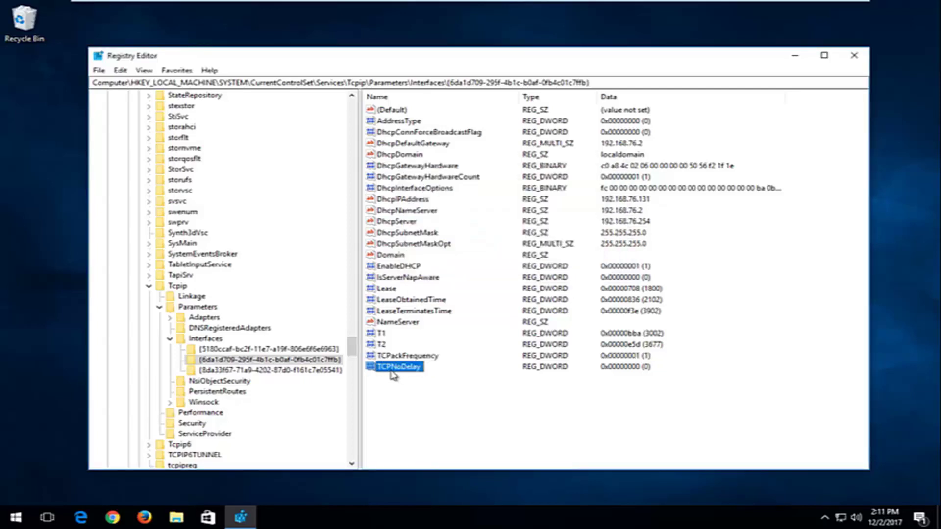
{"action": "double_click", "coordinate": [399, 368]}
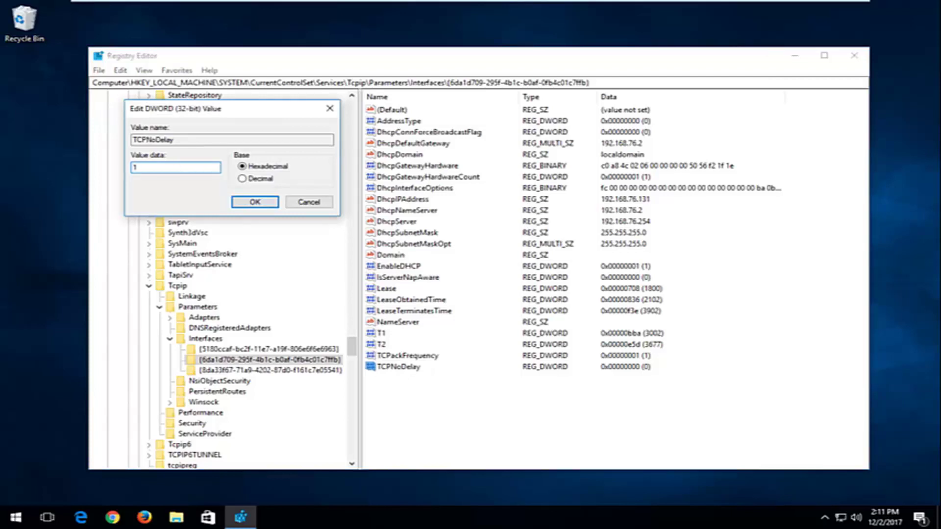
{"action": "left_click", "coordinate": [248, 203]}
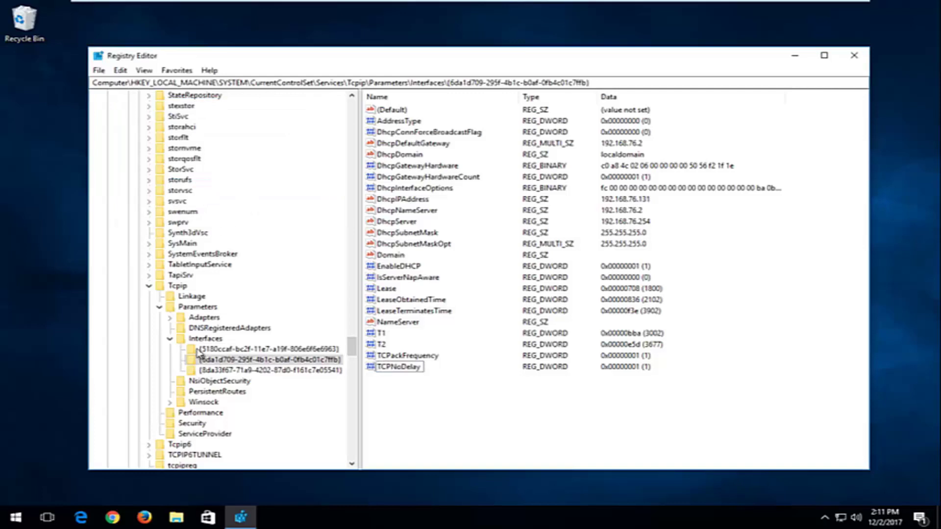
{"action": "left_click", "coordinate": [170, 338]}
Collapse Parameters, Tcpip, Services, CurrentControlSet and SYSTEM
{"action": "left_click", "coordinate": [160, 306]}
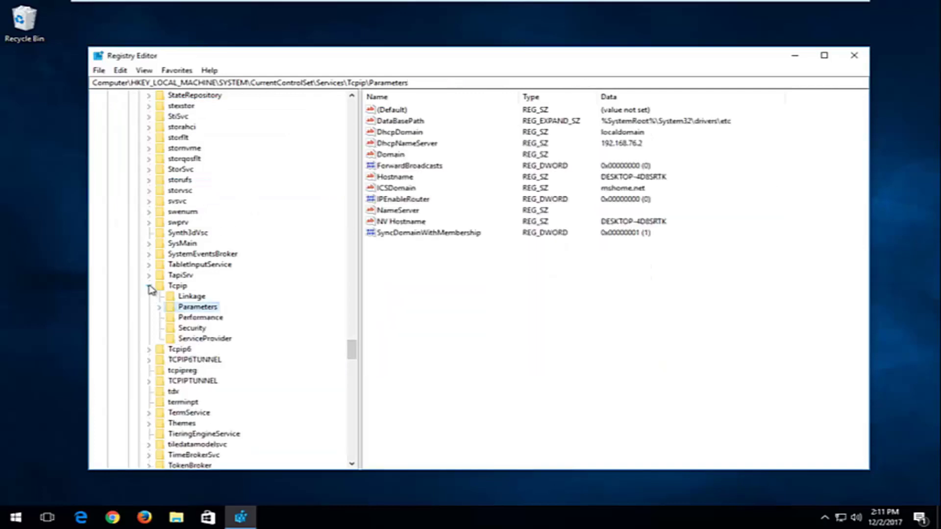
{"action": "left_click", "coordinate": [149, 286]}
{"action": "left_click", "coordinate": [237, 83]}
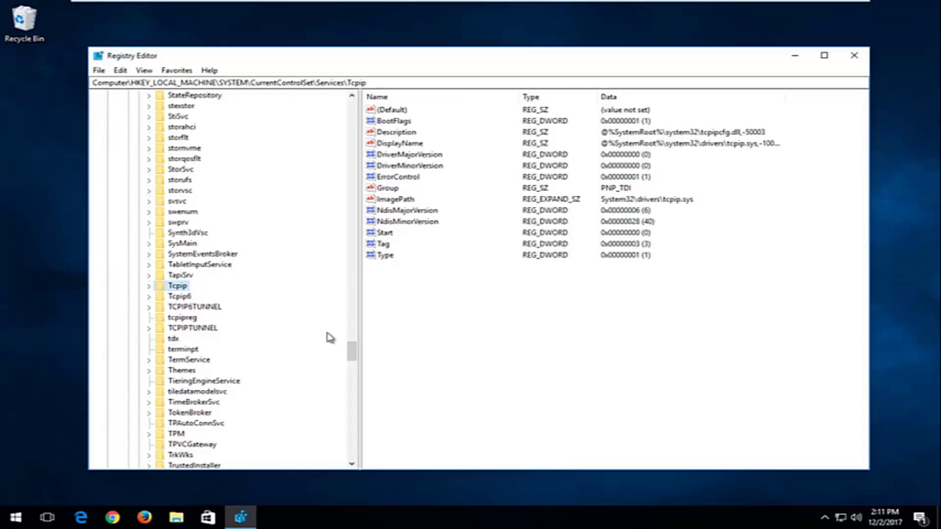
{"action": "left_click_drag", "start_coordinate": [351, 349], "coordinate": [402, 112]}
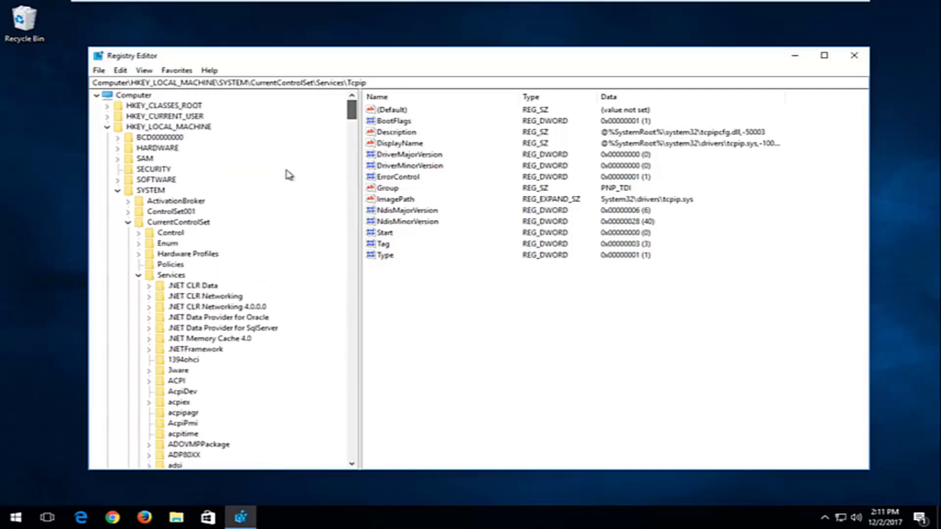
{"action": "left_click", "coordinate": [138, 275]}
{"action": "left_click", "coordinate": [128, 222]}
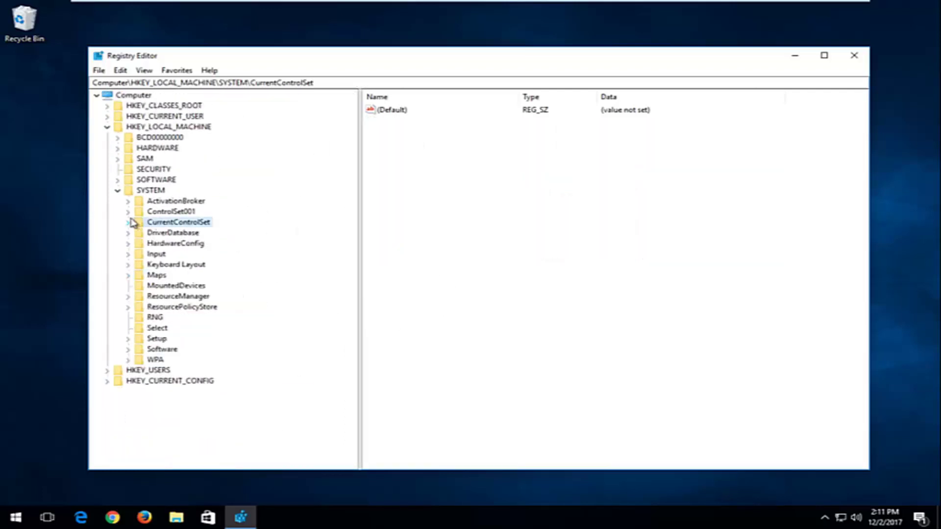
{"action": "left_click", "coordinate": [117, 191]}
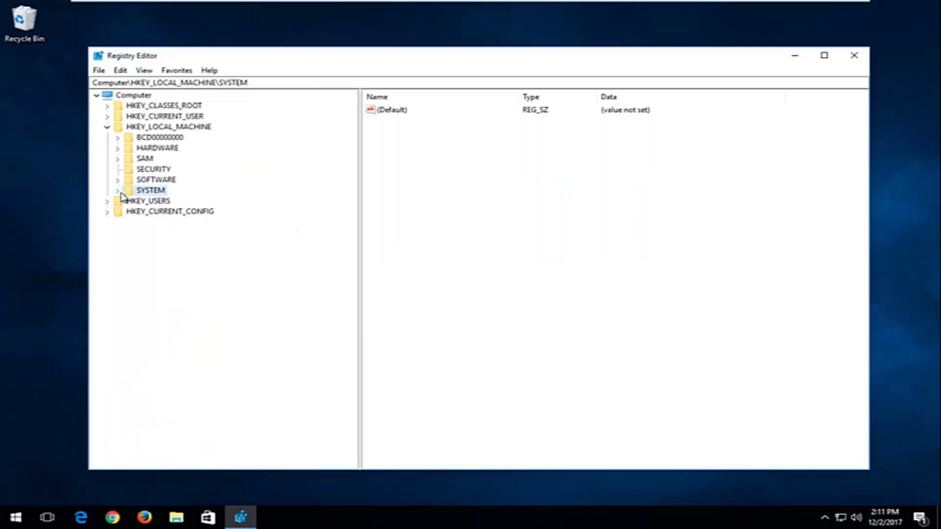
Expand HKLM > SOFTWARE > Microsoft and select the Microsoft key
{"action": "left_click", "coordinate": [150, 128]}
{"action": "left_click", "coordinate": [118, 181]}
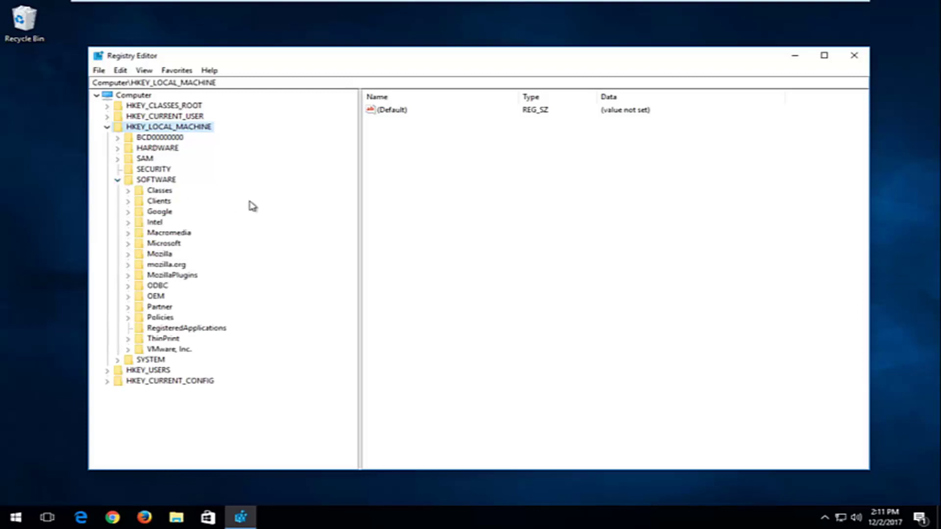
{"action": "left_click", "coordinate": [128, 244]}
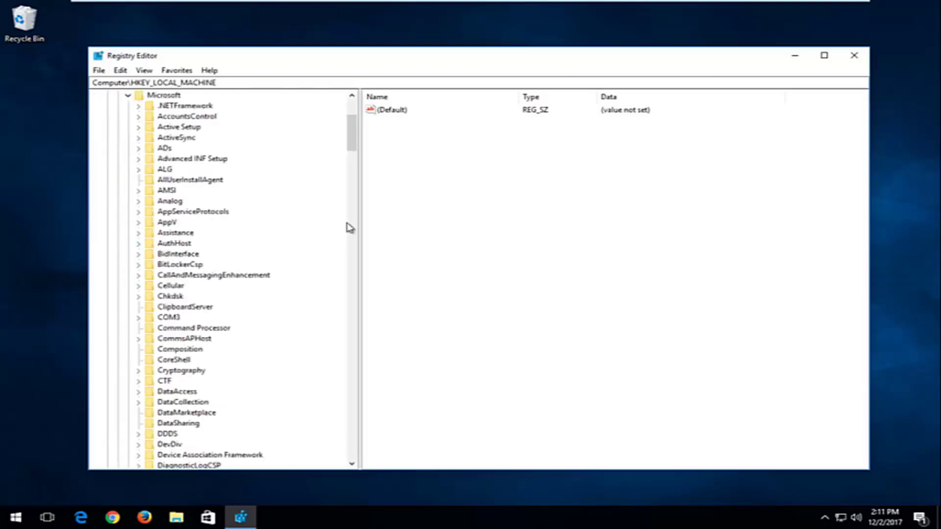
{"action": "left_click_drag", "start_coordinate": [352, 142], "coordinate": [328, 237]}
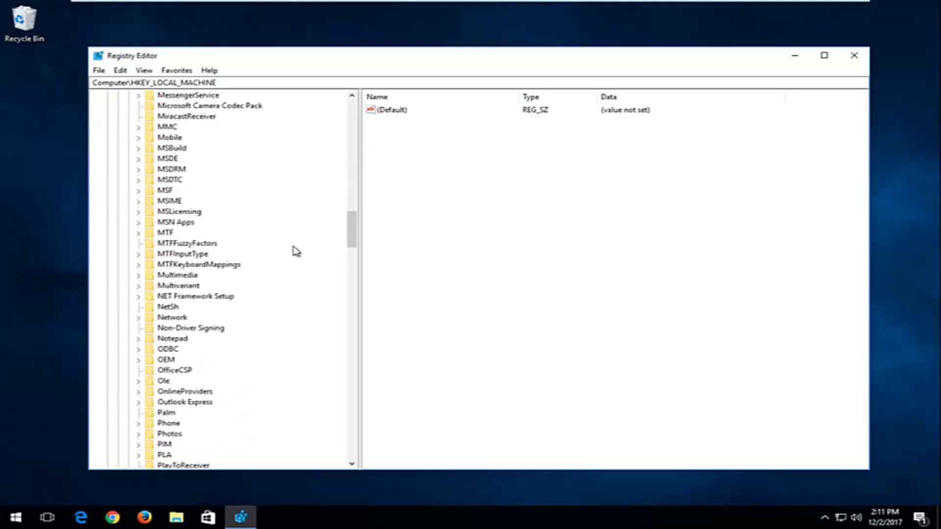
{"action": "scroll", "coordinate": [226, 310], "scroll_direction": "down", "scroll_amount": 15}
{"action": "scroll", "coordinate": [235, 317], "scroll_direction": "up", "scroll_amount": 13}
{"action": "scroll", "coordinate": [177, 233], "scroll_direction": "up", "scroll_amount": 2}
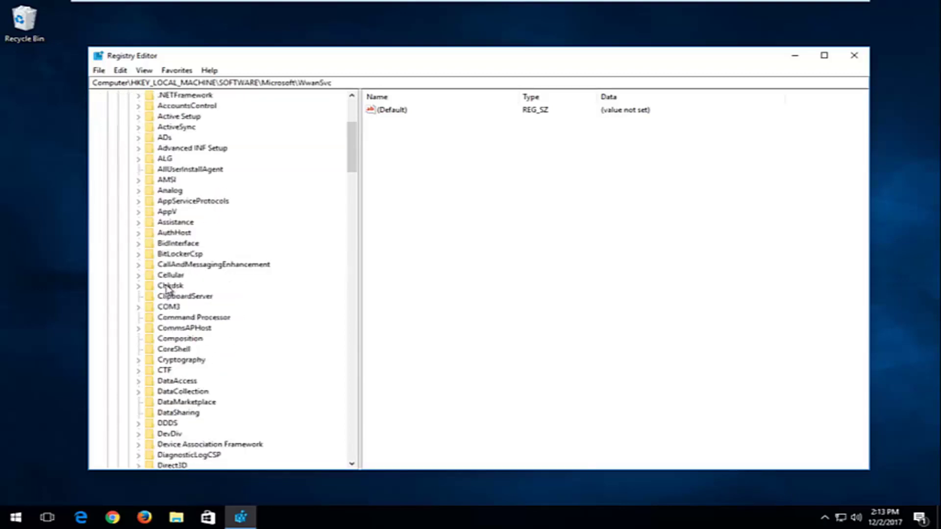
{"action": "scroll", "coordinate": [167, 292], "scroll_direction": "up", "scroll_amount": 2}
{"action": "scroll", "coordinate": [168, 287], "scroll_direction": "up", "scroll_amount": 4}
{"action": "left_click", "coordinate": [158, 245]}
Create a new key under Microsoft, rename it MSMQ, and show its values
{"action": "right_click", "coordinate": [162, 245]}
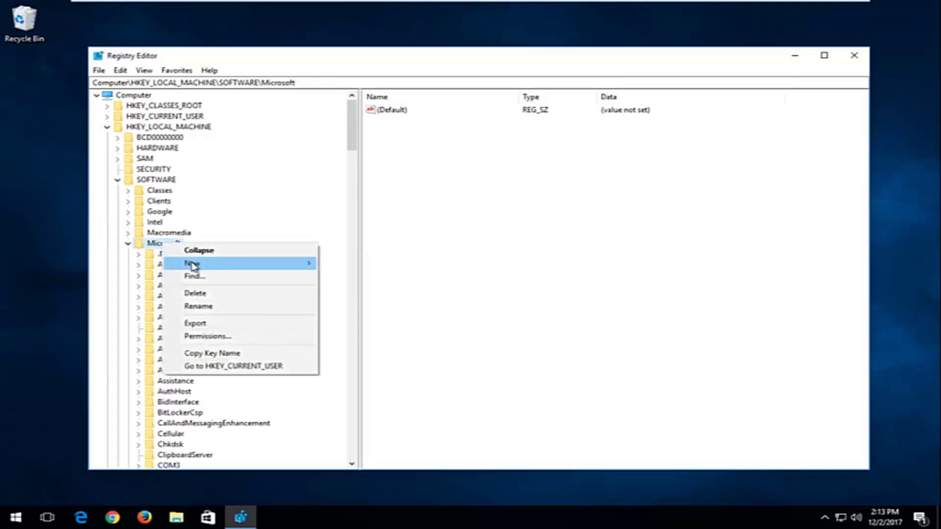
{"action": "mouse_move", "coordinate": [192, 265]}
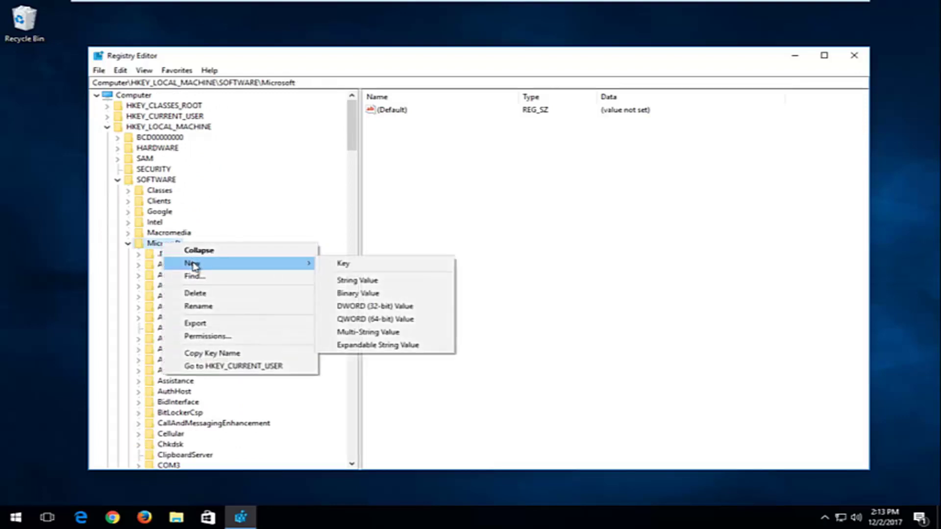
{"action": "left_click", "coordinate": [344, 265]}
{"action": "scroll", "coordinate": [225, 326], "scroll_direction": "down", "scroll_amount": 2}
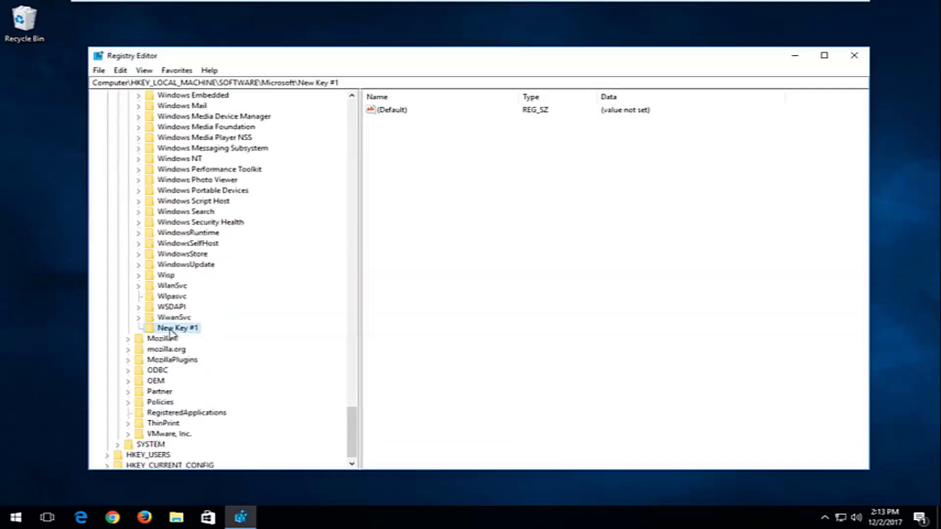
{"action": "right_click", "coordinate": [174, 331]}
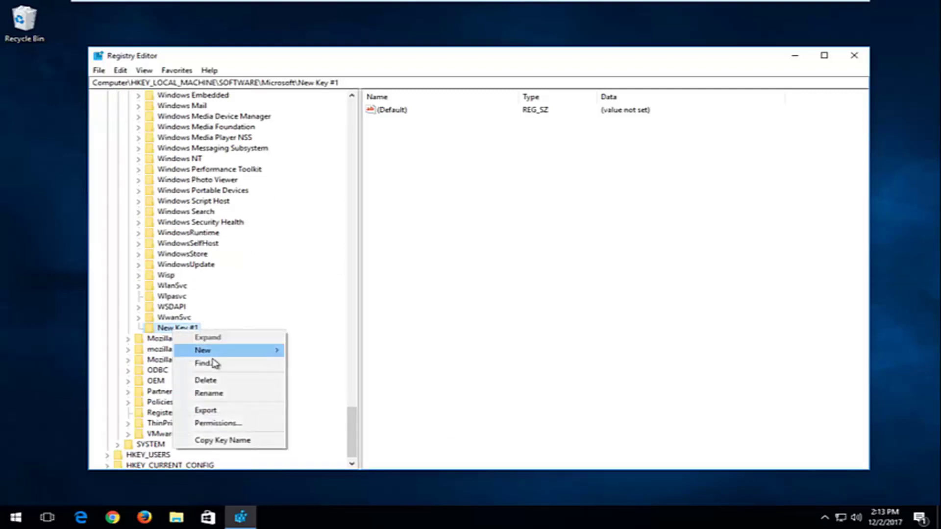
{"action": "left_click", "coordinate": [206, 393]}
{"action": "type", "text": "M"}
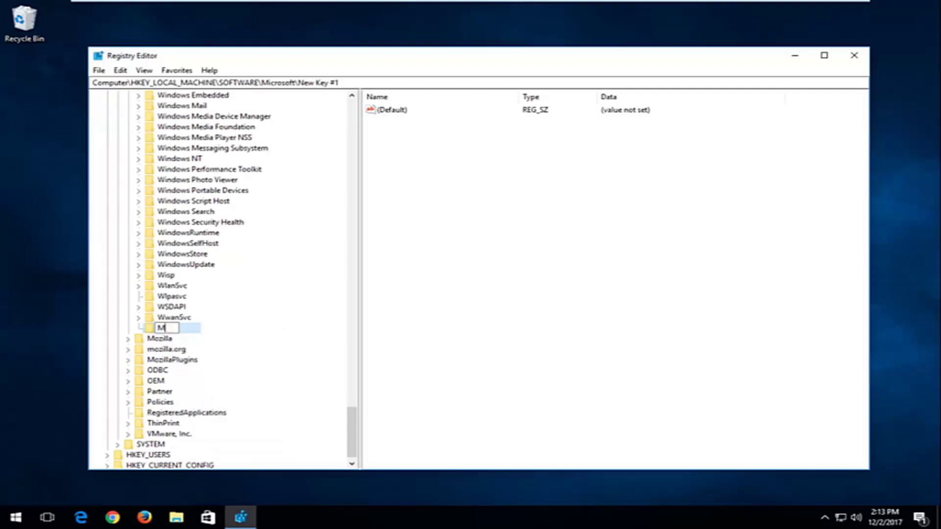
{"action": "type", "text": "SMQ"}
{"action": "key", "text": "Return"}
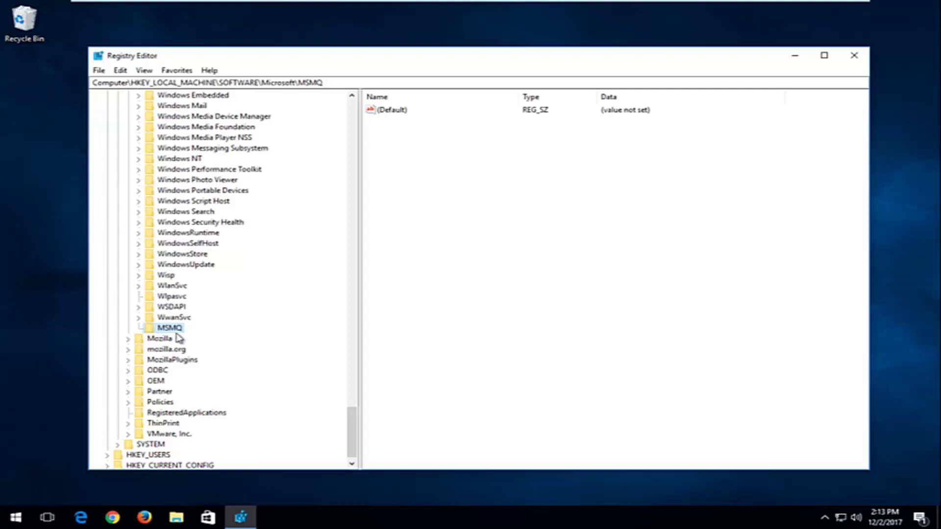
{"action": "left_click", "coordinate": [443, 172]}
Create a new DWORD (32-bit) value named TCPNoDelay in the MSMQ key
{"action": "right_click", "coordinate": [436, 155]}
{"action": "mouse_move", "coordinate": [455, 164]}
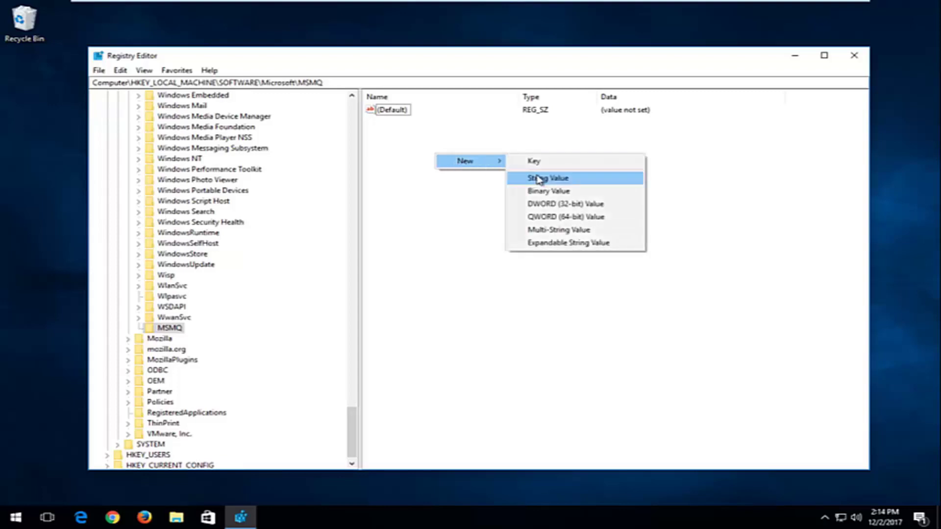
{"action": "left_click", "coordinate": [539, 205]}
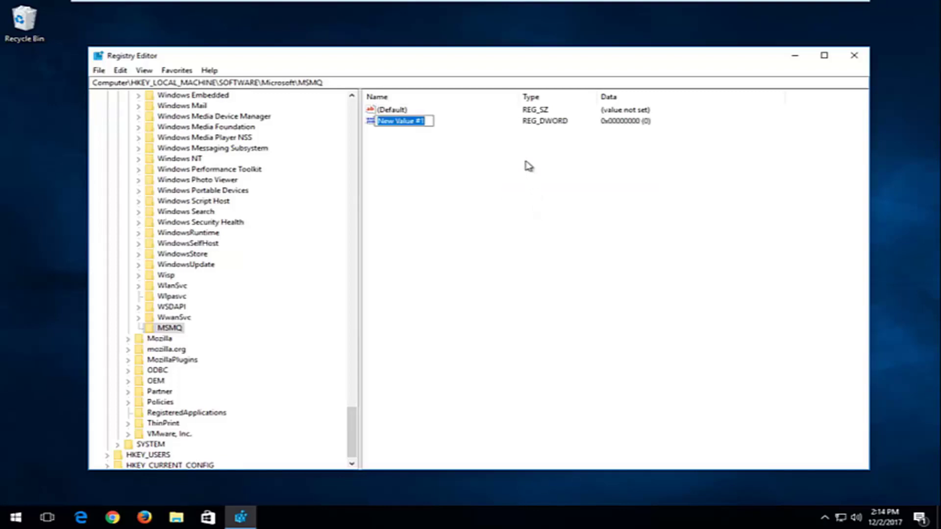
{"action": "type", "text": "TCP"}
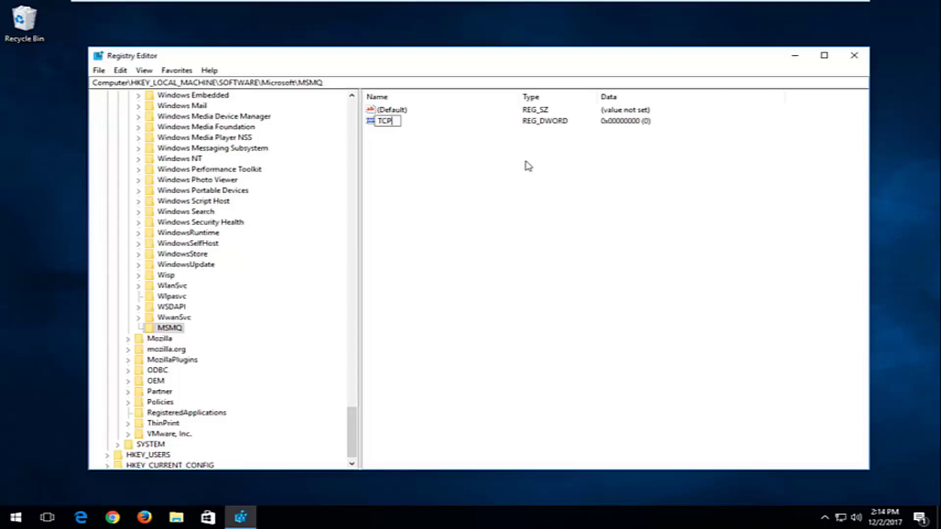
{"action": "type", "text": "NoDelay"}
{"action": "key", "text": "Return"}
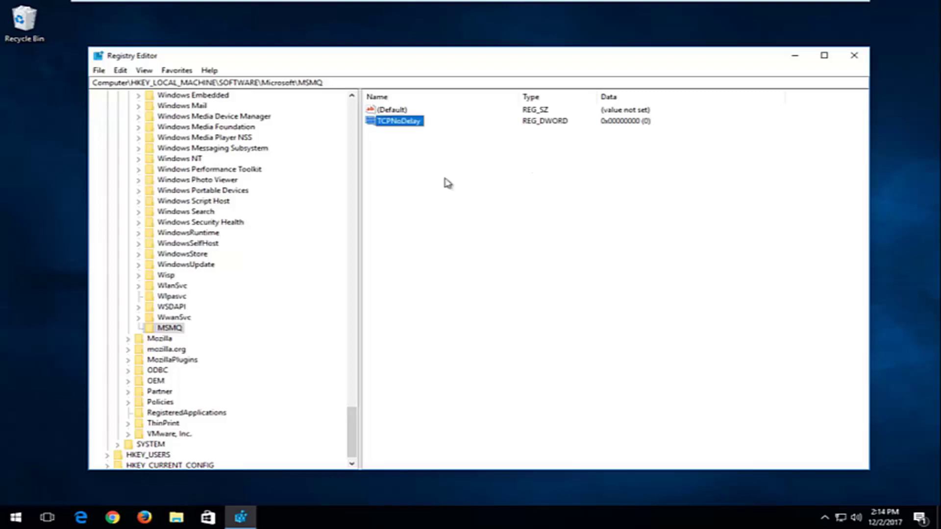
Set the MSMQ TCPNoDelay value's data to 1, then reselect the MSMQ key
{"action": "double_click", "coordinate": [395, 122]}
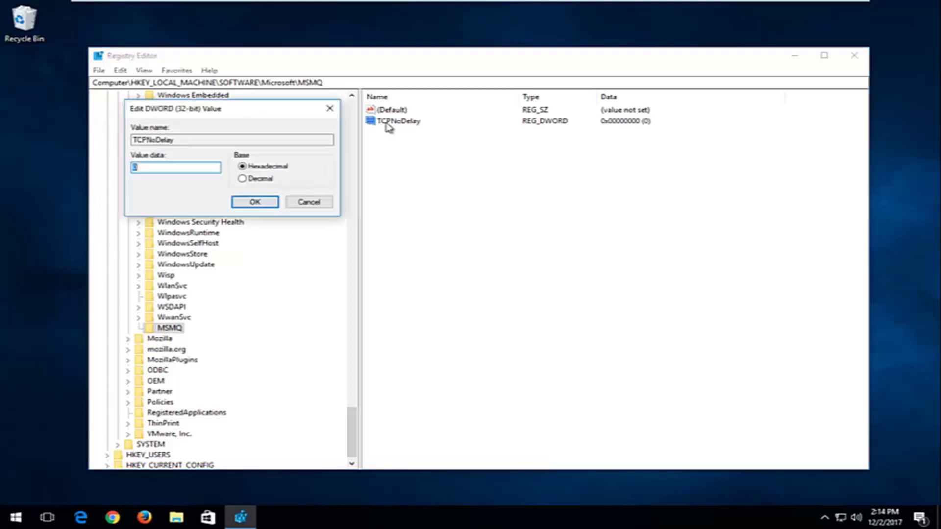
{"action": "left_click", "coordinate": [180, 168]}
{"action": "type", "text": "1"}
{"action": "left_click", "coordinate": [260, 205]}
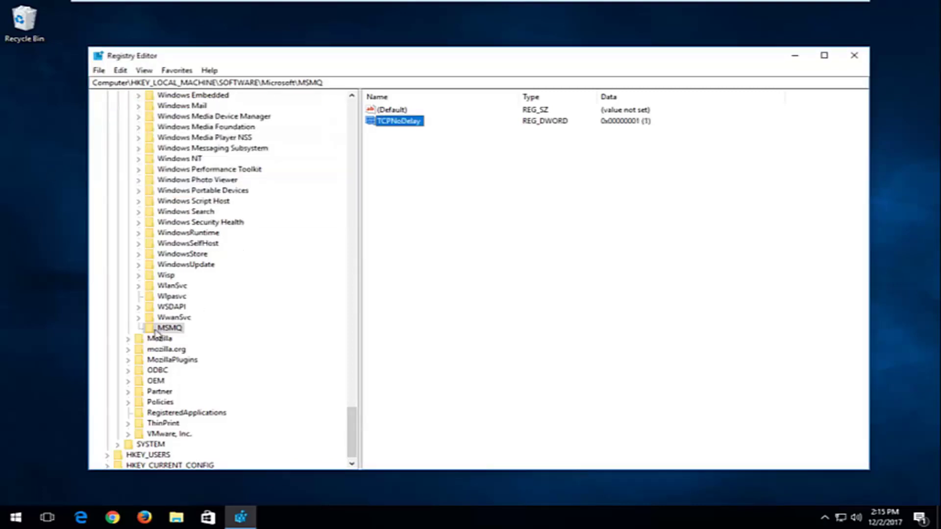
{"action": "left_click", "coordinate": [168, 331]}
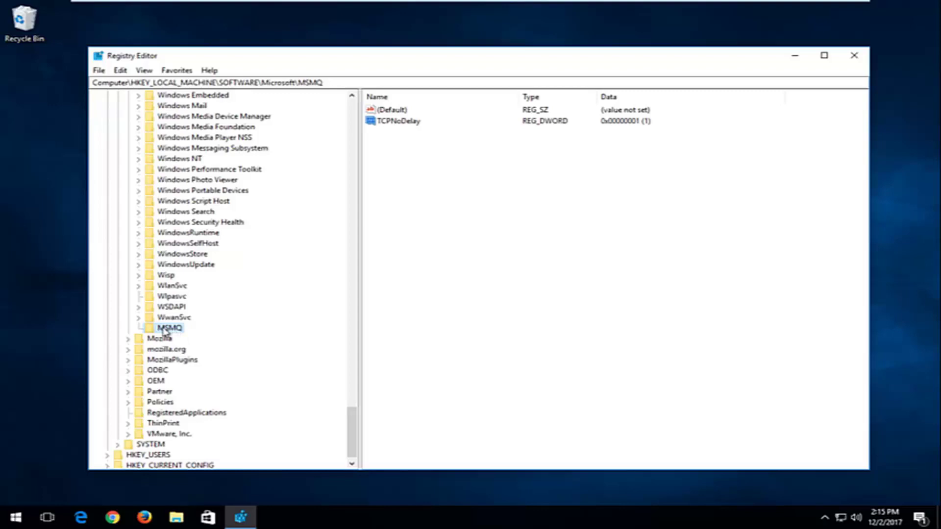
Add a new subkey named Parameters under MSMQ and view its values
{"action": "right_click", "coordinate": [168, 328]}
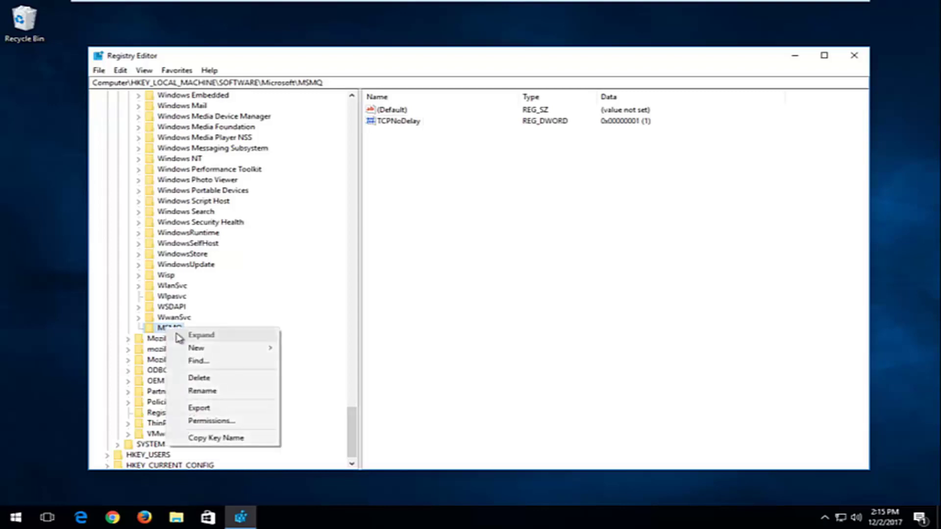
{"action": "mouse_move", "coordinate": [196, 348]}
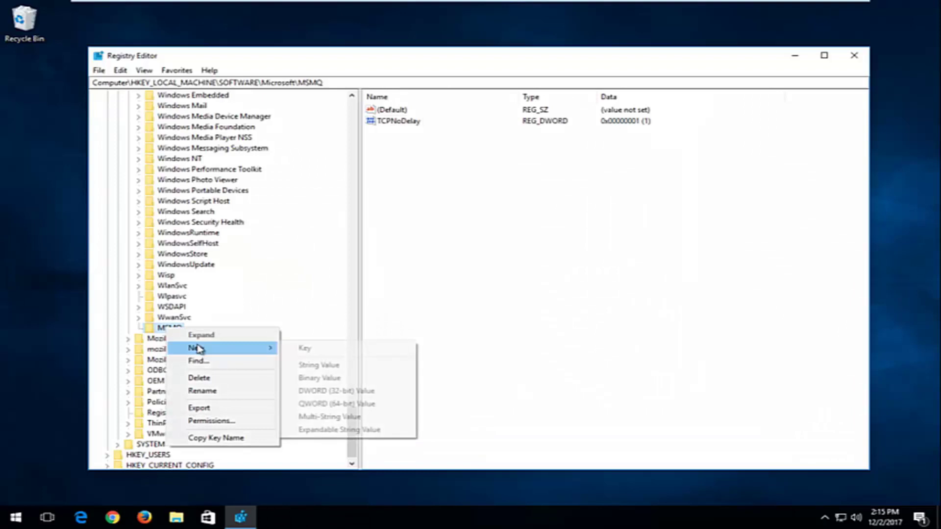
{"action": "left_click", "coordinate": [303, 349]}
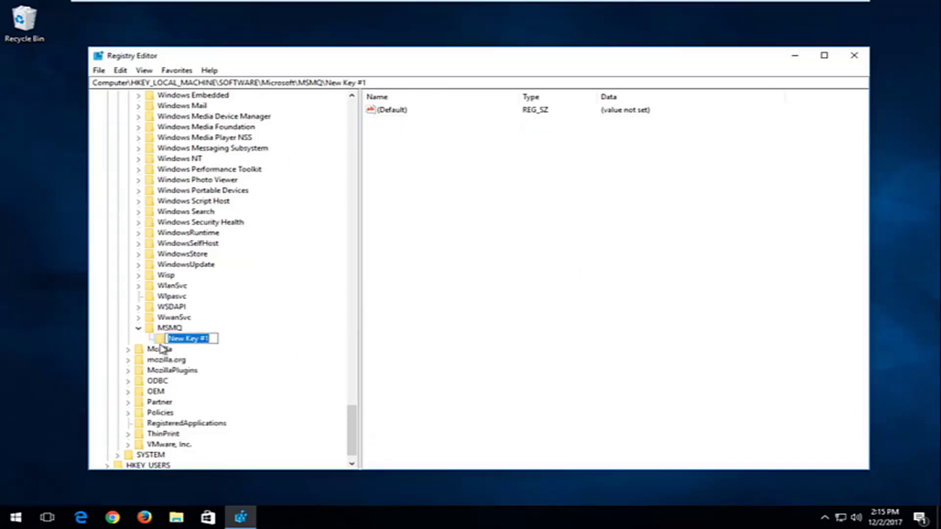
{"action": "type", "text": "Param"}
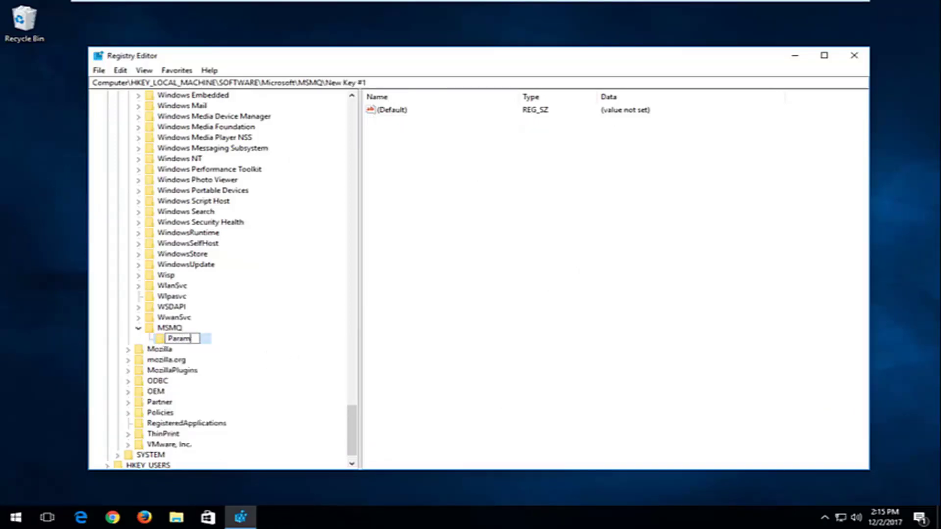
{"action": "type", "text": "eters"}
{"action": "key", "text": "Return"}
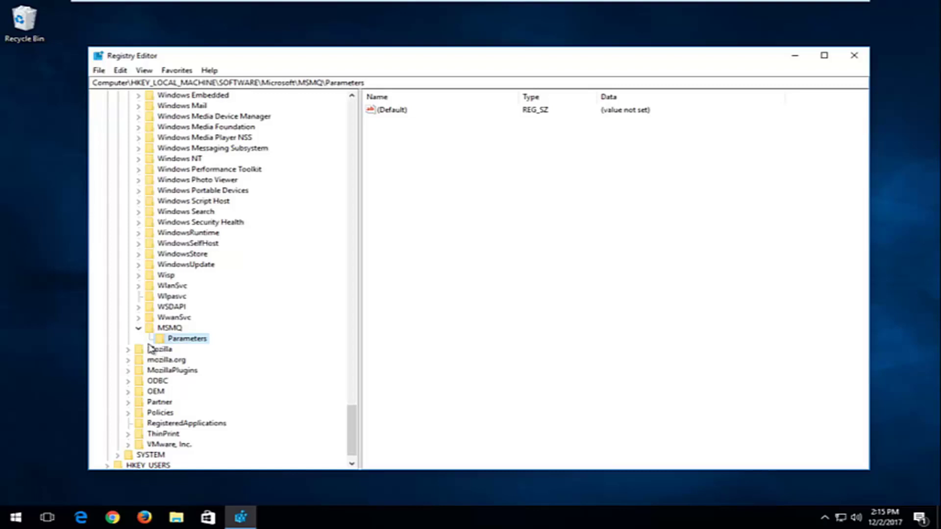
{"action": "left_click", "coordinate": [441, 152]}
Create a new DWORD (32-bit) value named TCPNoDelay in MSMQ\Parameters
{"action": "right_click", "coordinate": [391, 132]}
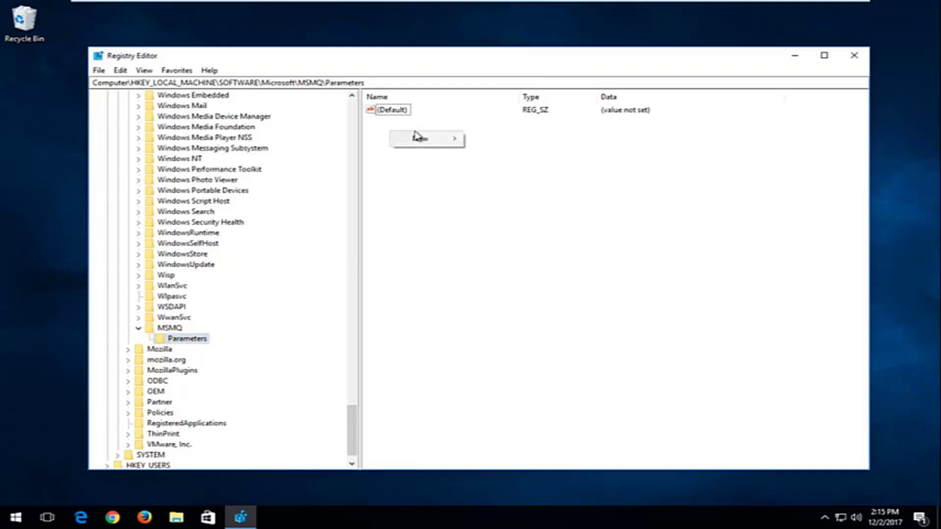
{"action": "mouse_move", "coordinate": [431, 139]}
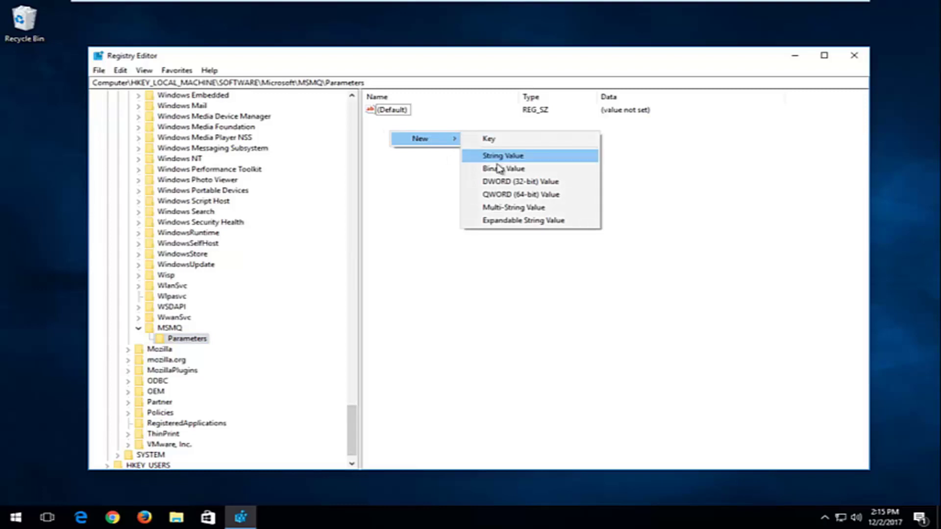
{"action": "left_click", "coordinate": [498, 182]}
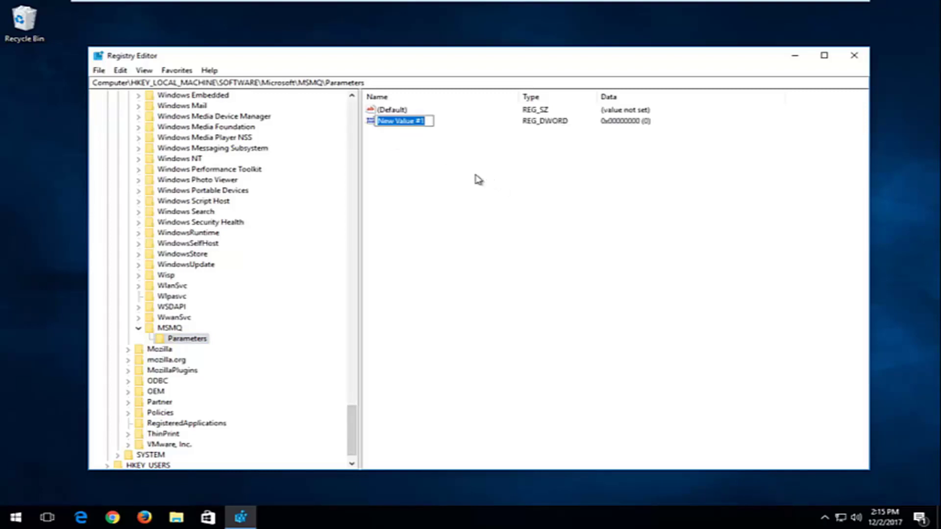
{"action": "type", "text": "T"}
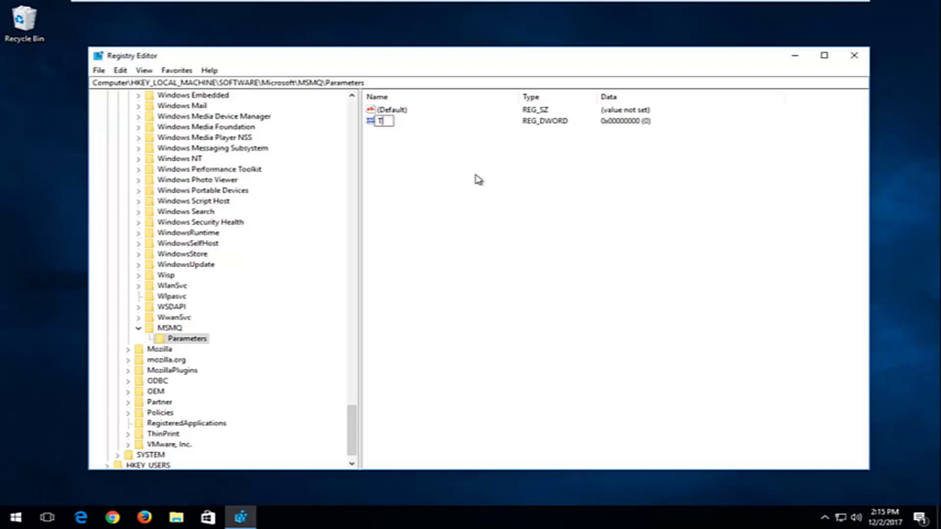
{"action": "type", "text": "CPNoDelay"}
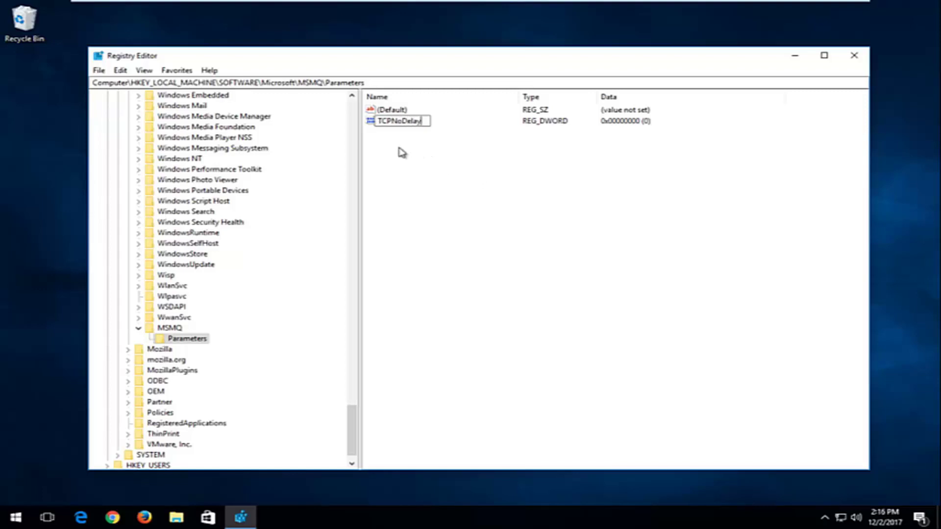
{"action": "key", "text": "Return"}
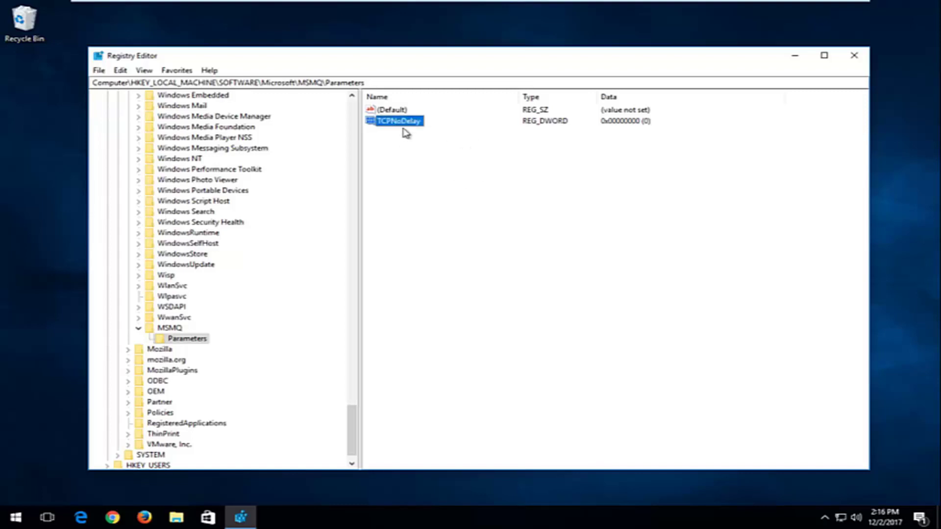
Modify the Parameters TCPNoDelay data, selecting the existing 0 to replace it, and confirm
{"action": "right_click", "coordinate": [398, 123]}
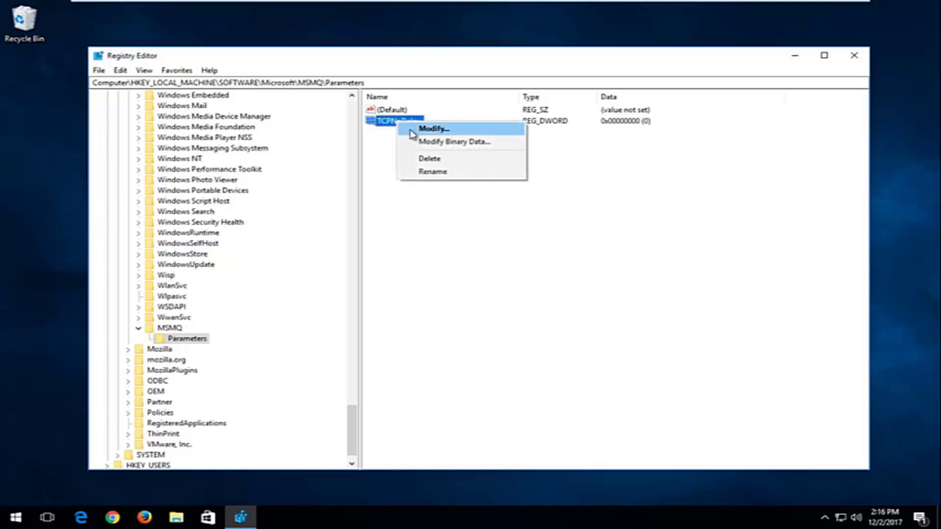
{"action": "left_click", "coordinate": [432, 129]}
{"action": "left_click_drag", "start_coordinate": [215, 112], "coordinate": [495, 142]}
{"action": "left_click", "coordinate": [430, 197]}
{"action": "double_click", "coordinate": [438, 197]}
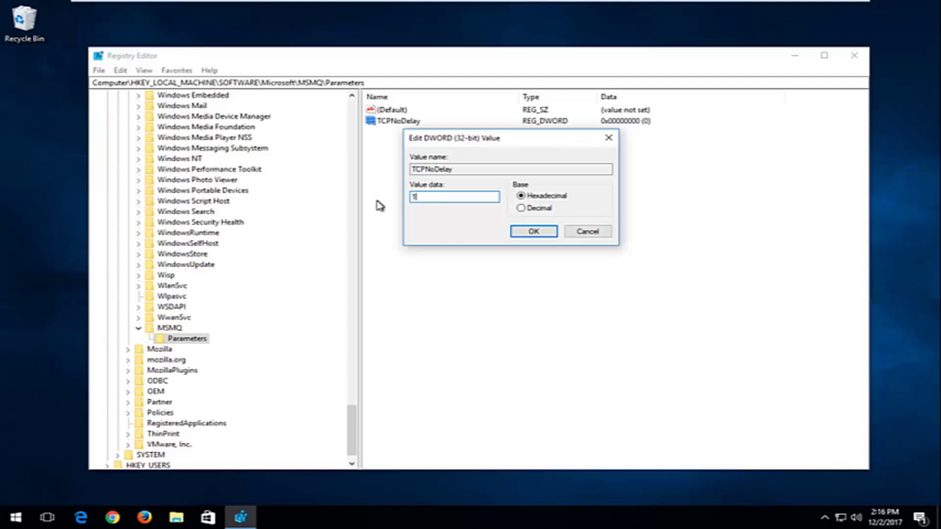
{"action": "left_click", "coordinate": [531, 232]}
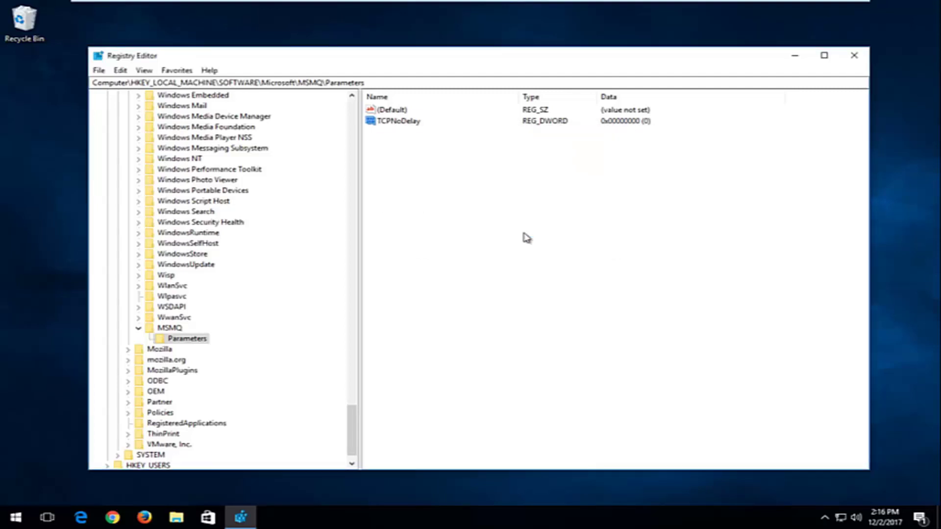